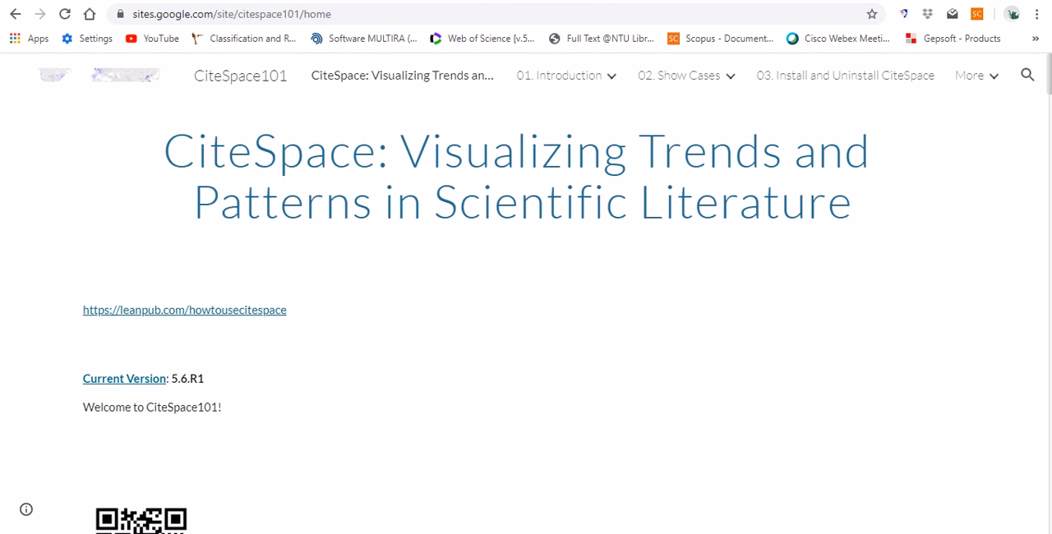
Switch from the browser to the desktop, launch CiteSpace.5.6.R3.exe, and move its console window clear of the desktop folders.
left_click(458, 533)
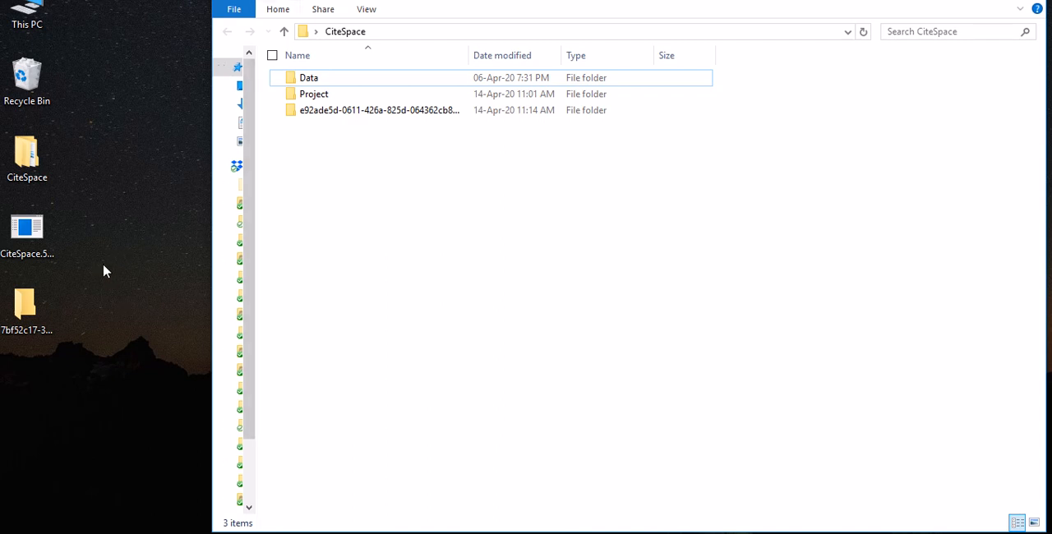
left_click(43, 249)
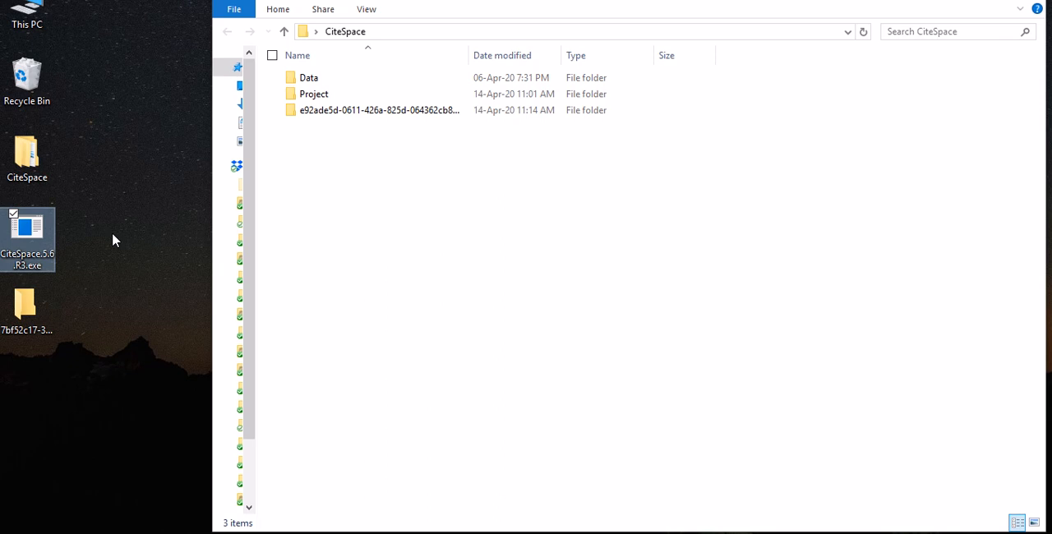
double_click(33, 239)
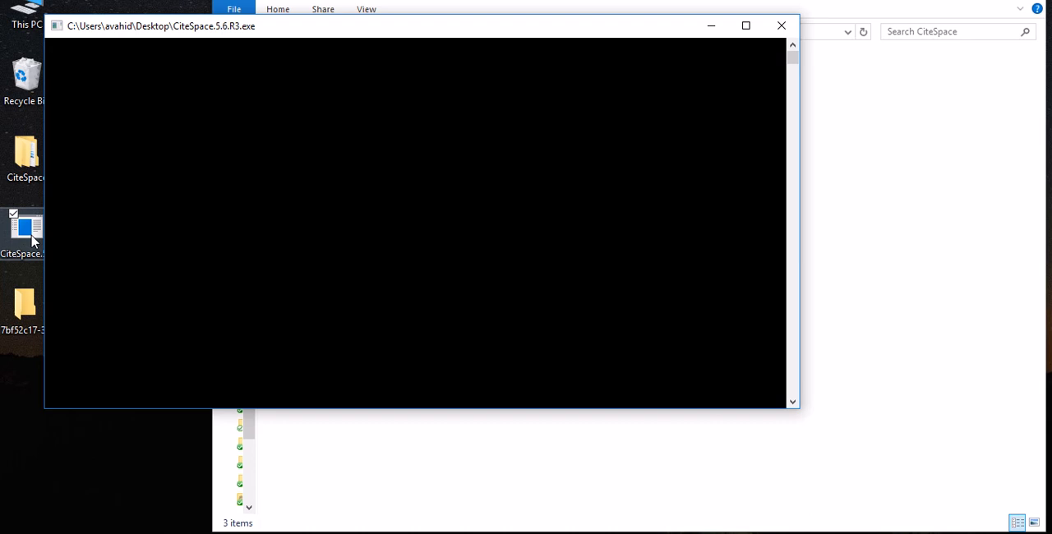
left_click_drag(331, 32, 498, 26)
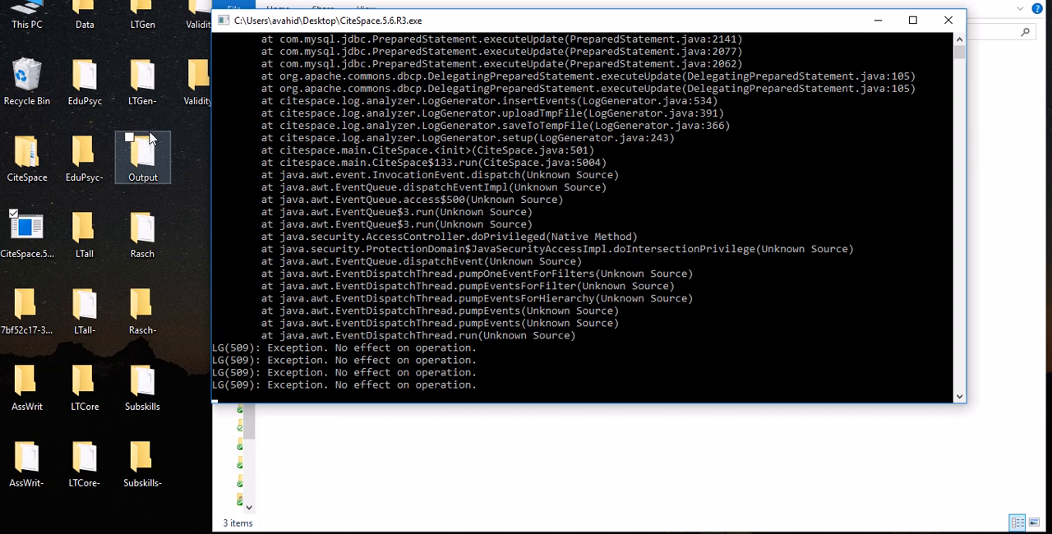
Delete the old project and data folders from the desktop, including EduPsyc, LTGen, LTall, LTCore, Rasch, Subskills, AssWrit, Validity, Output and Data.
left_click(197, 156)
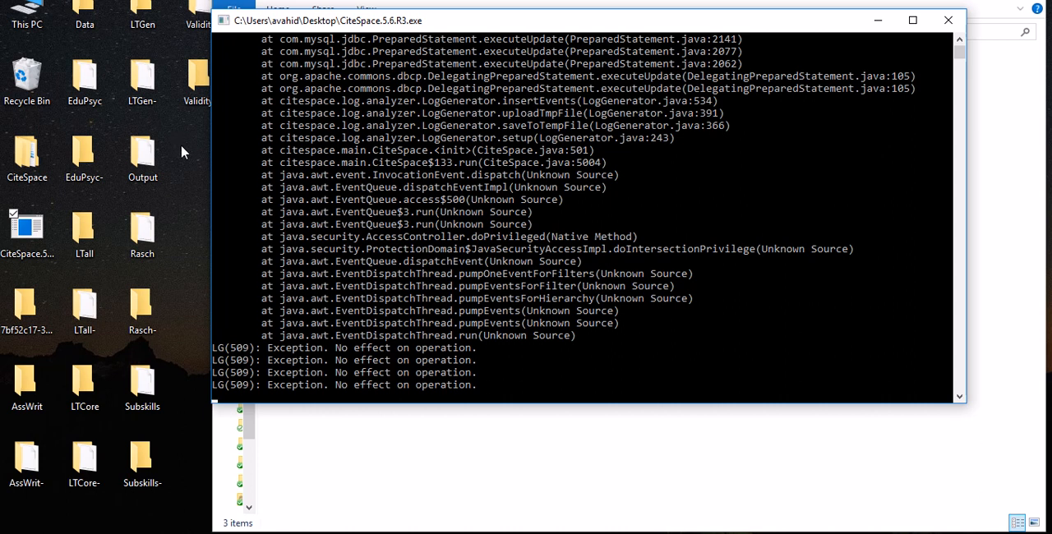
left_click_drag(180, 142, 86, 482)
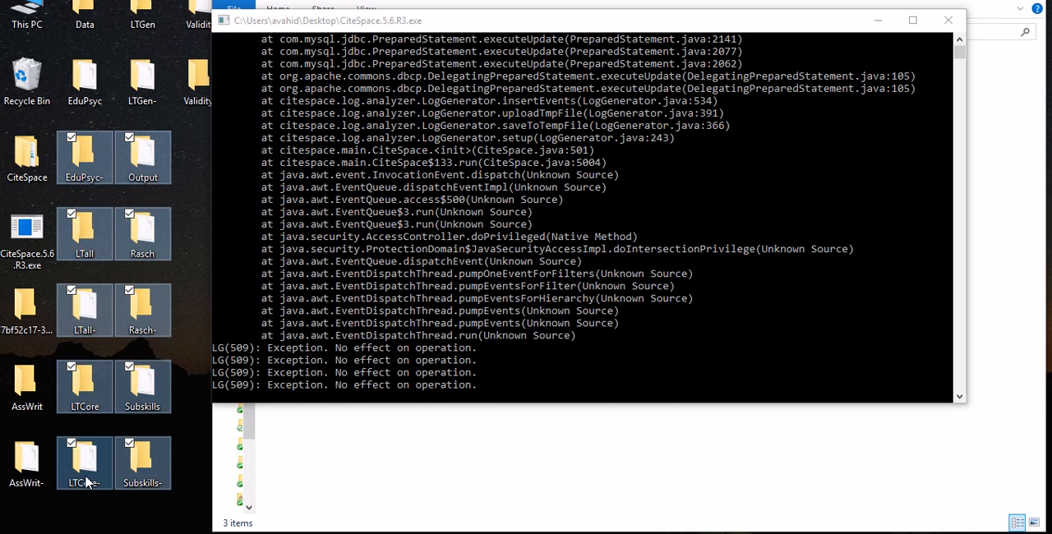
key("Delete")
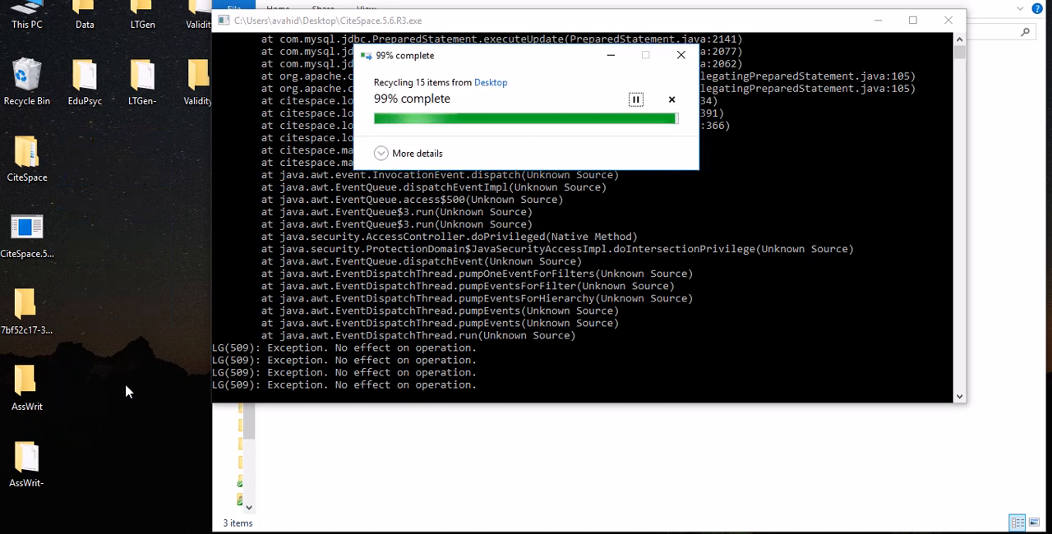
left_click_drag(60, 368, 5, 488)
key("Delete")
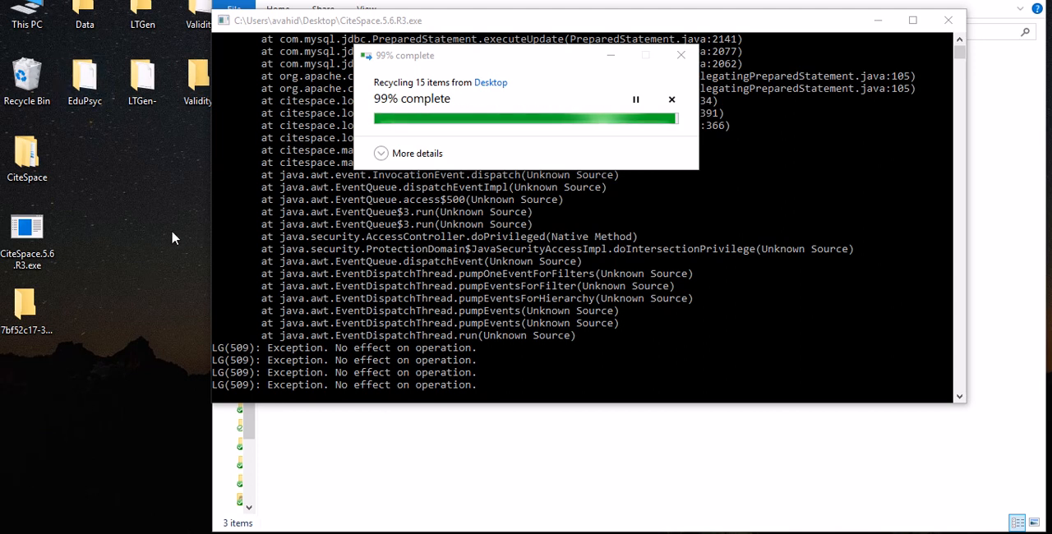
left_click_drag(180, 103, 115, 185)
left_click_drag(197, 12, 87, 165)
left_click_drag(173, 5, 95, 193)
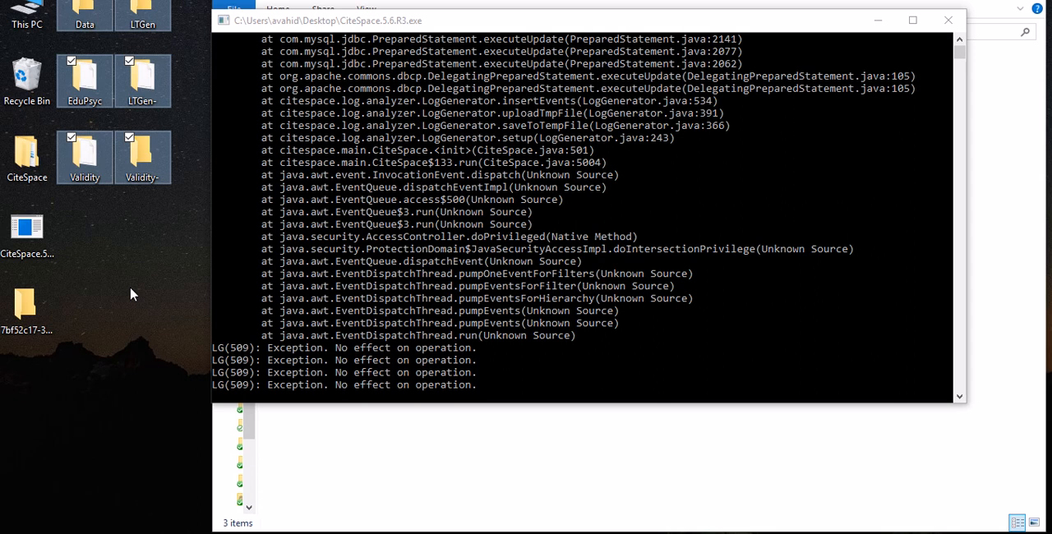
key("Delete")
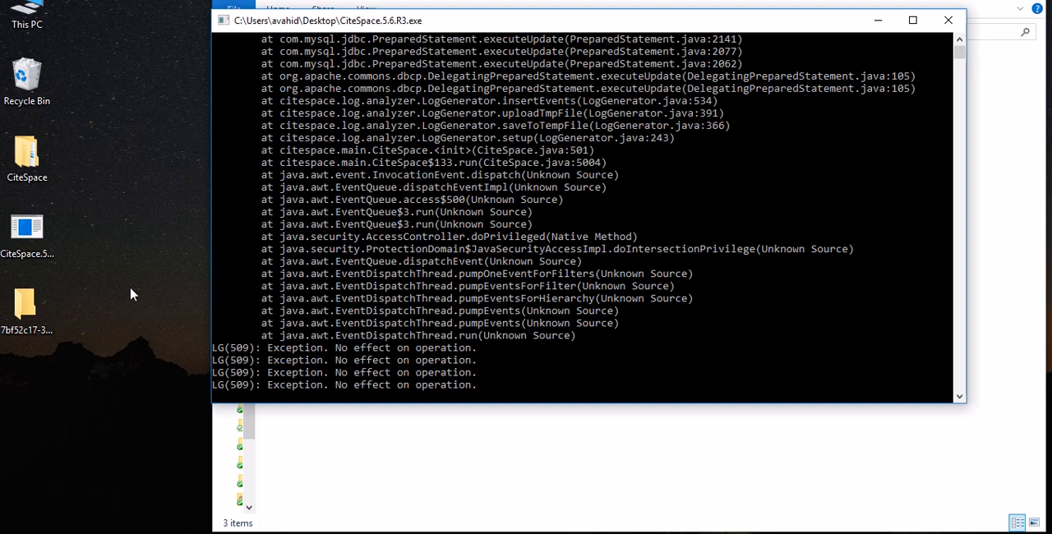
Minimize the console, then maximize the CiteSpace welcome window and agree to its event-logging notice.
left_click(878, 21)
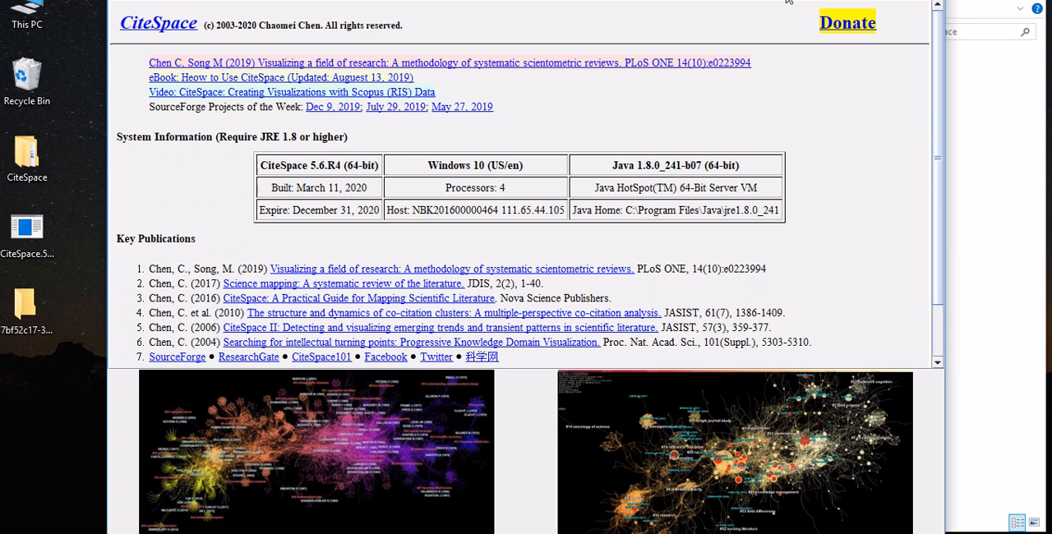
left_click_drag(784, 0, 784, 19)
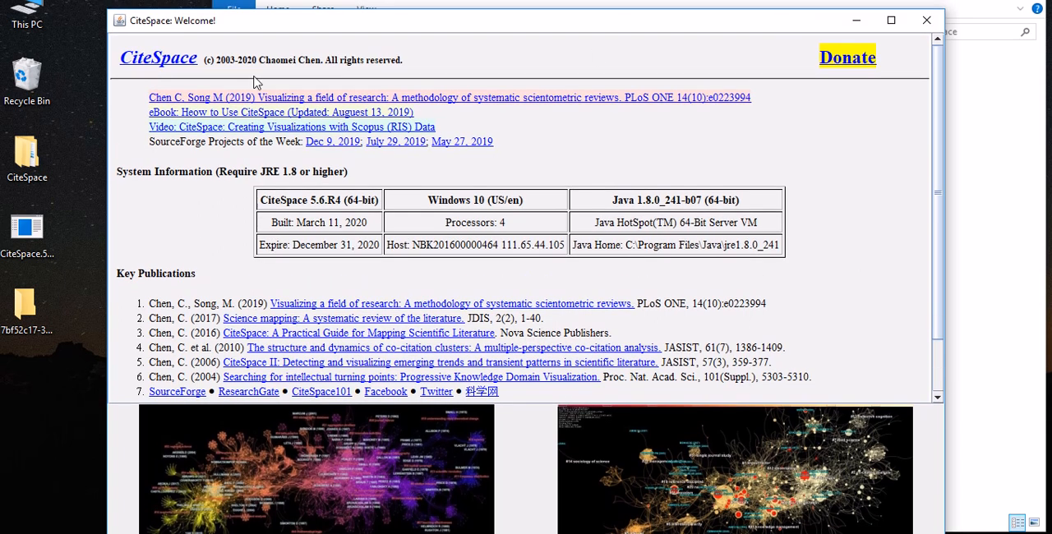
left_click_drag(260, 28, 261, 23)
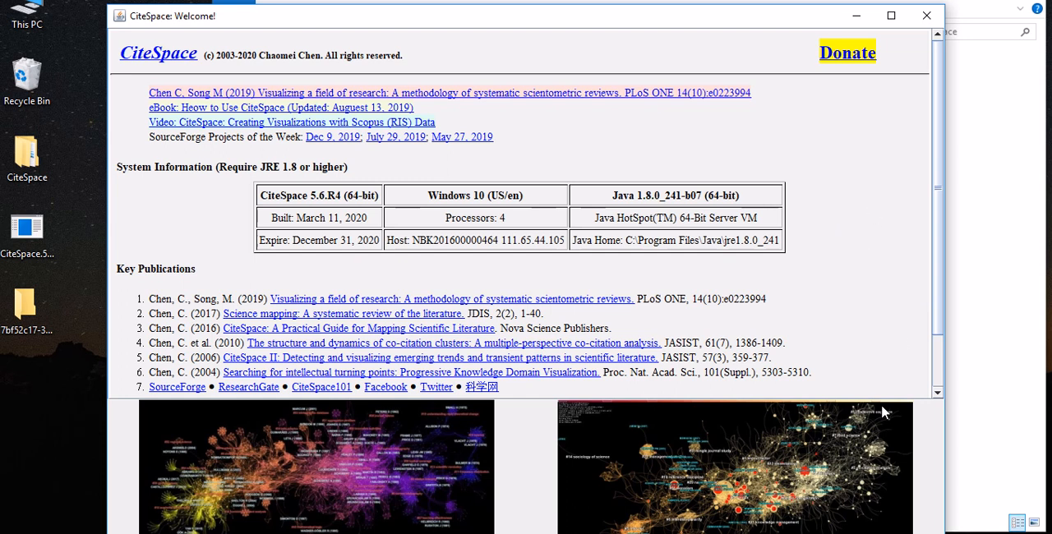
left_click(892, 20)
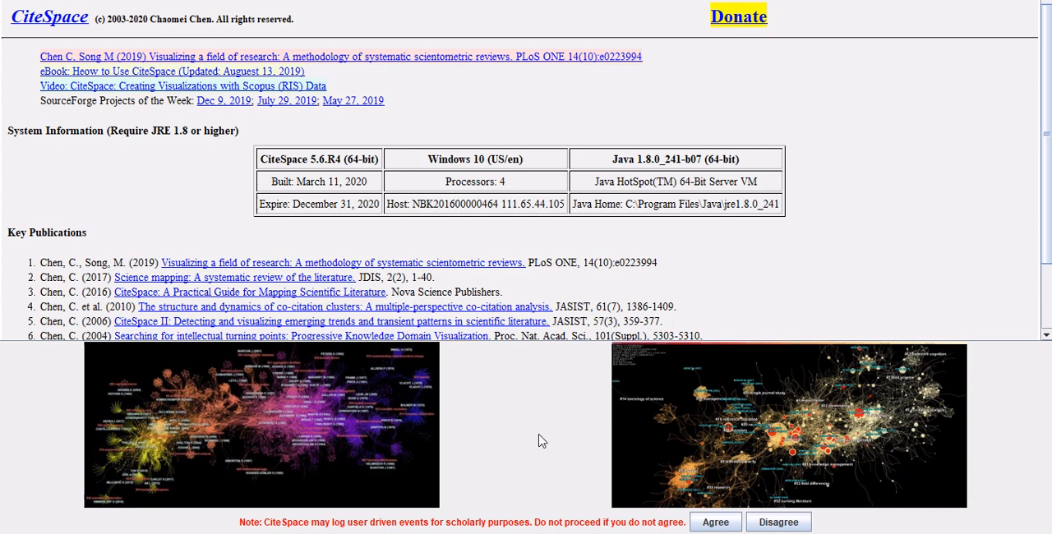
left_click(711, 526)
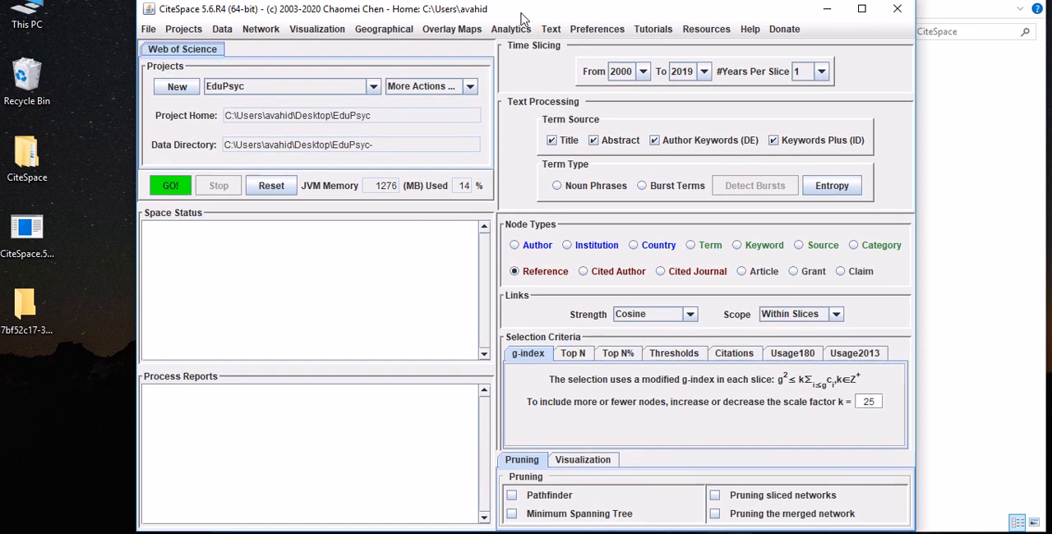
Move the CiteSpace main window aside and inspect the Data and Project subfolders inside the desktop's CiteSpace folder.
left_click_drag(543, 3, 544, 0)
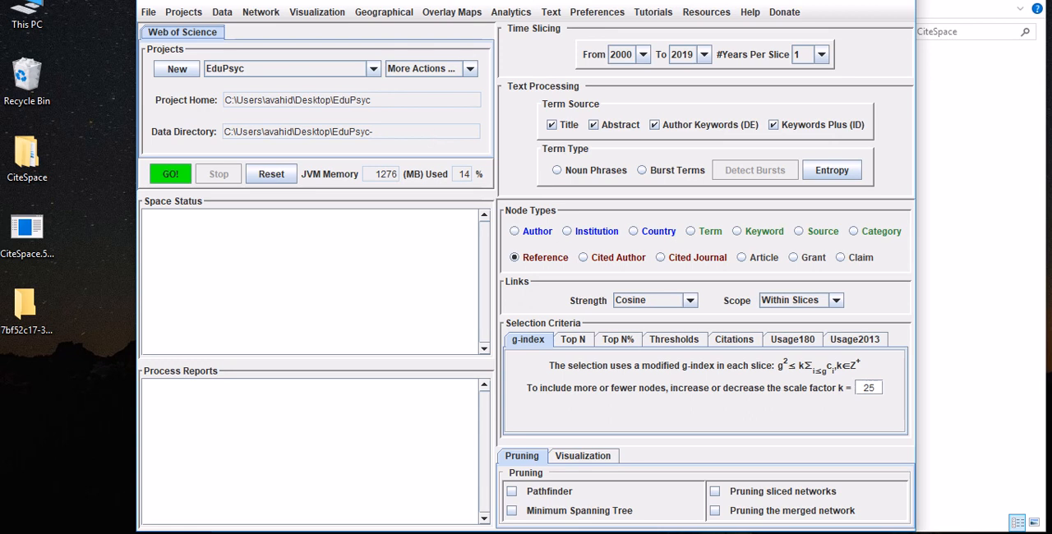
left_click_drag(526, 1, 588, 3)
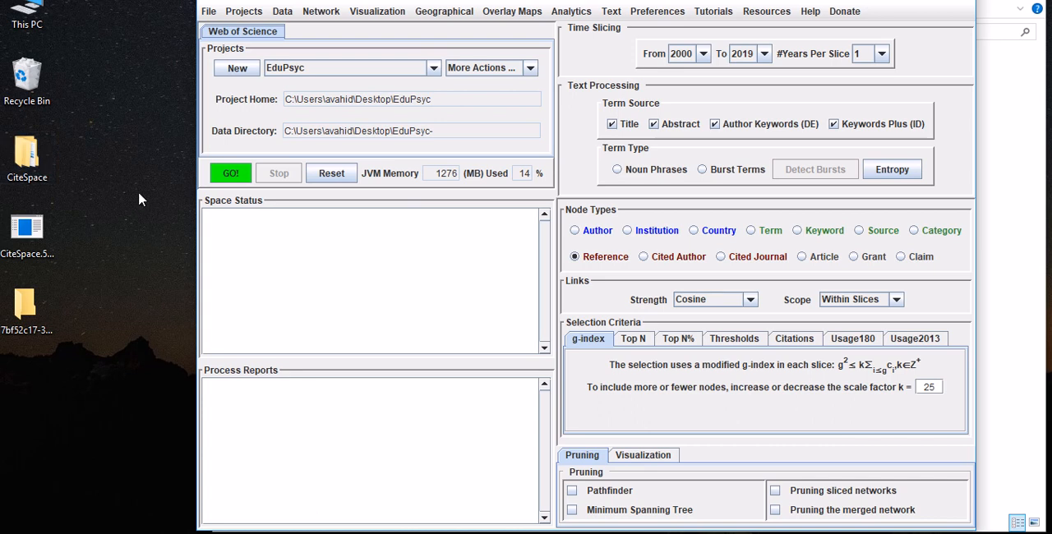
double_click(35, 169)
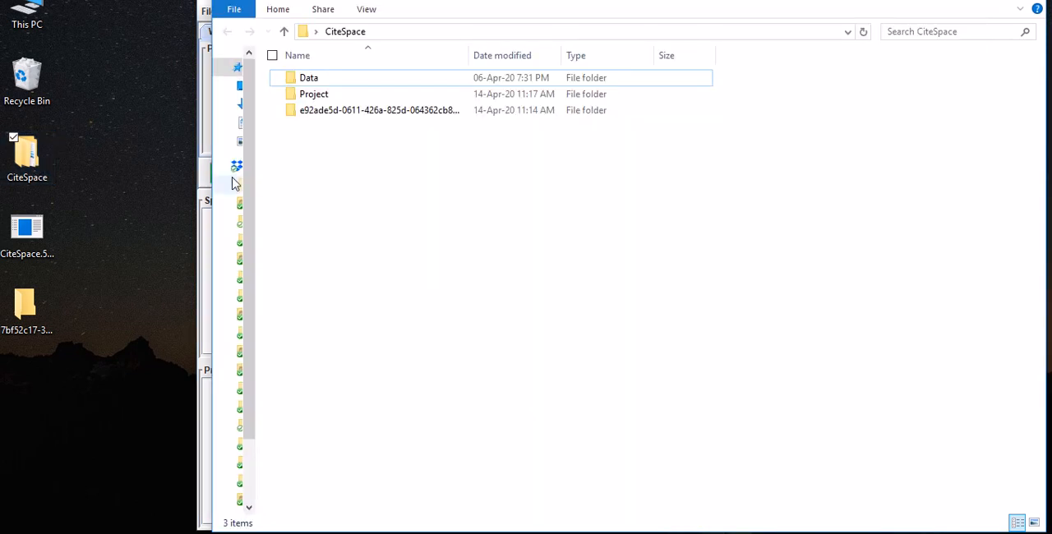
double_click(318, 81)
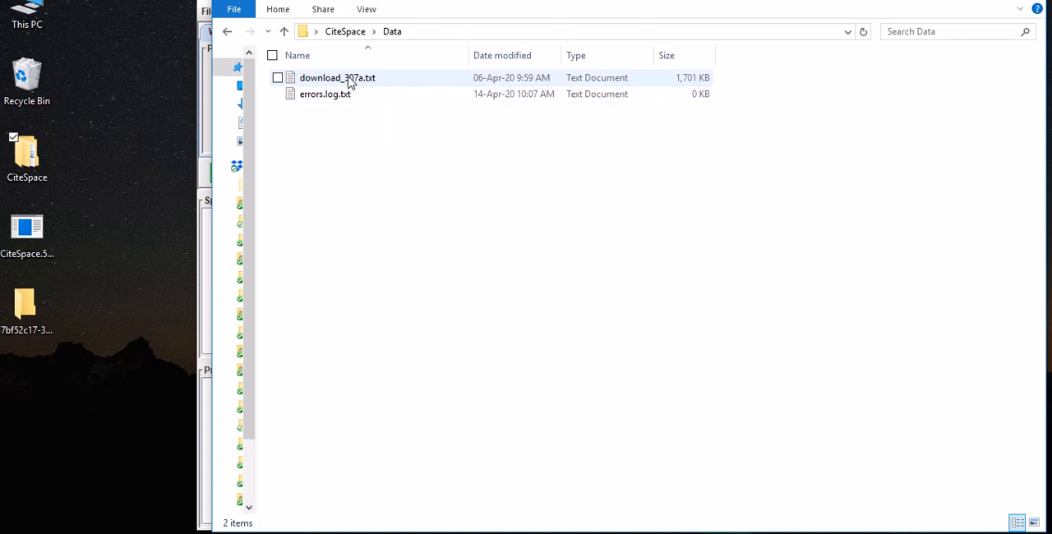
left_click(283, 31)
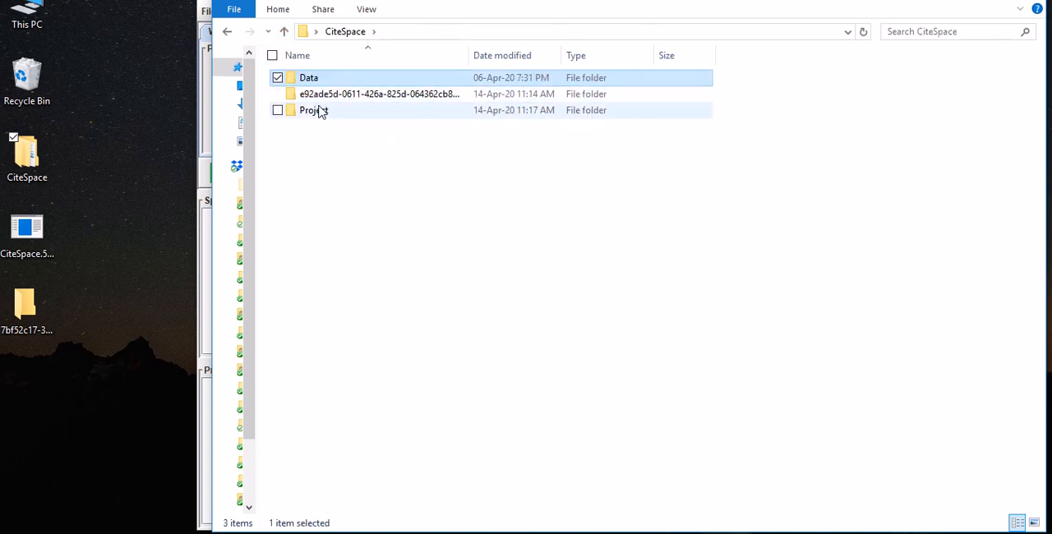
double_click(324, 115)
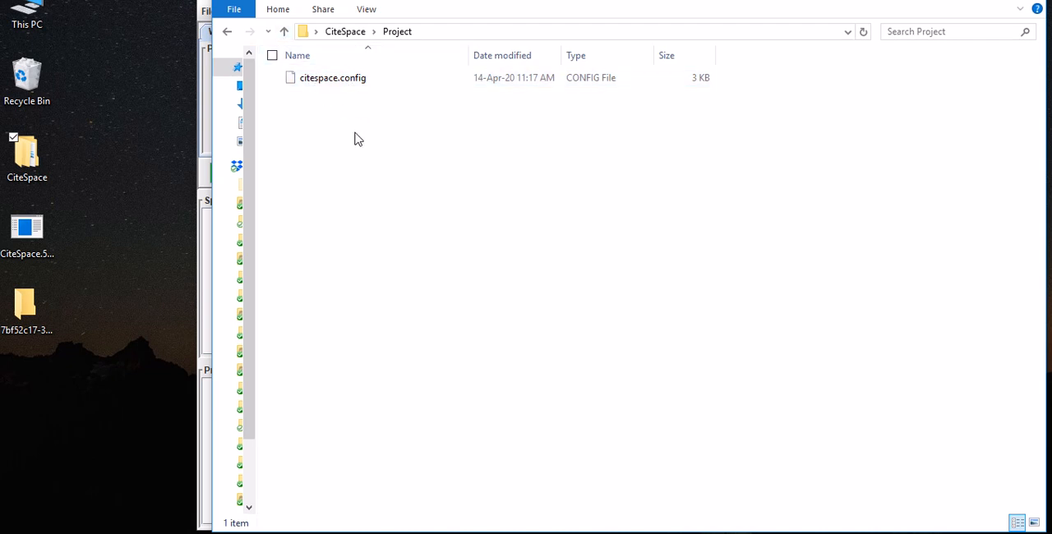
left_click(284, 33)
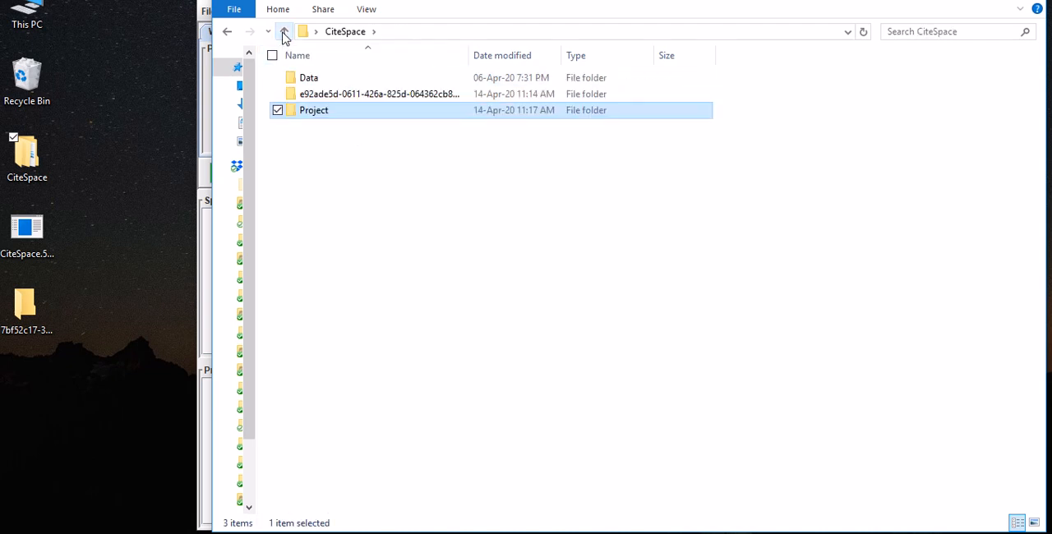
Delete the folder whose name starts with e92ade5d from the CiteSpace folder and put the file window away.
left_click(392, 95)
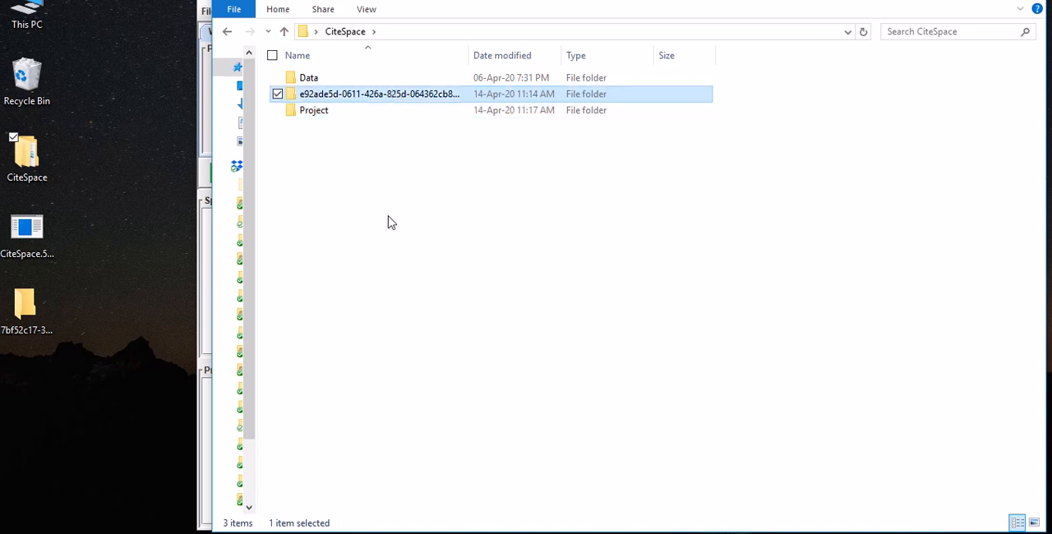
key("Delete")
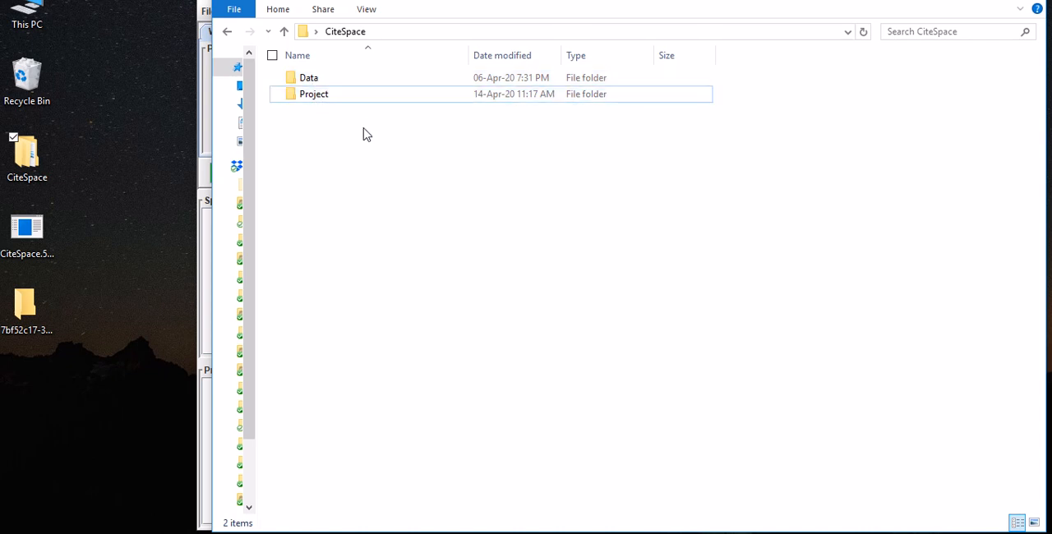
left_click_drag(437, 0, 425, 0)
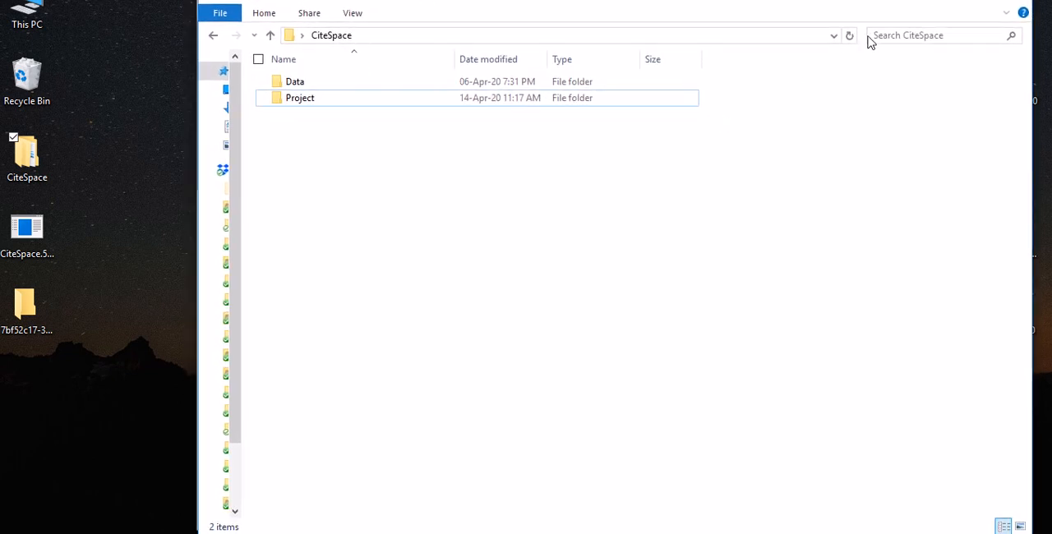
left_click(945, 7)
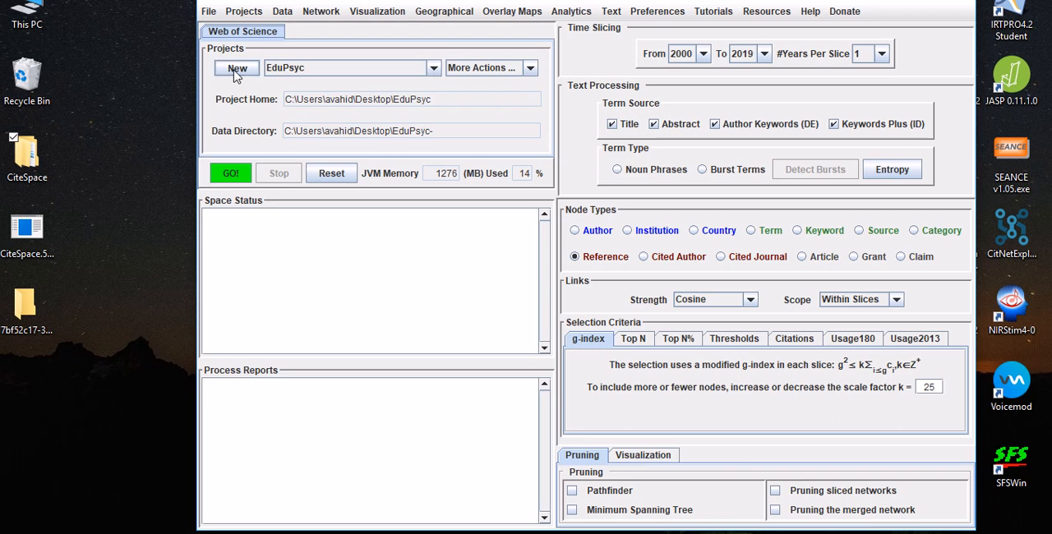
Select the existing ReadListen project in CiteSpace and remove it from the project list.
left_click(433, 71)
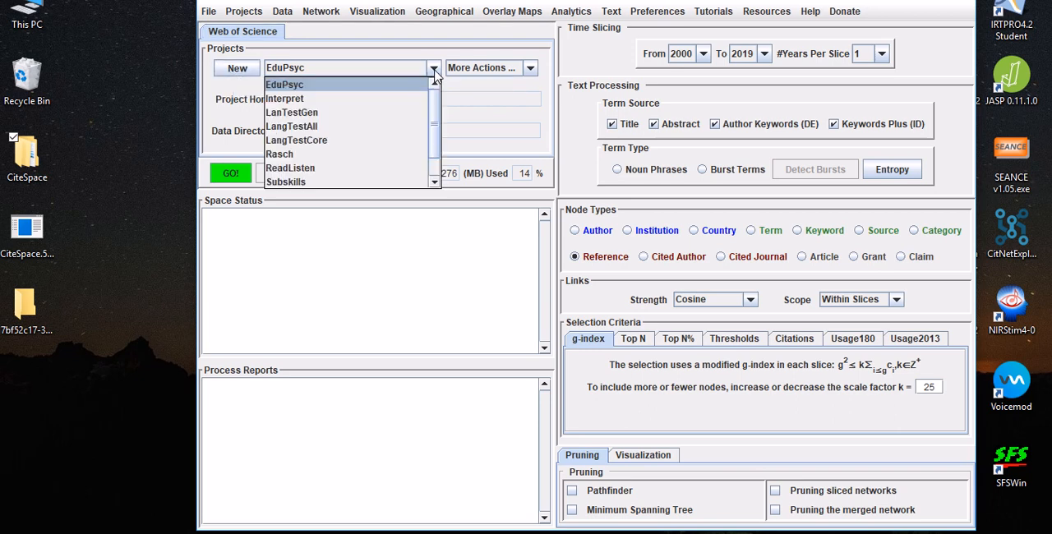
left_click_drag(434, 128, 434, 152)
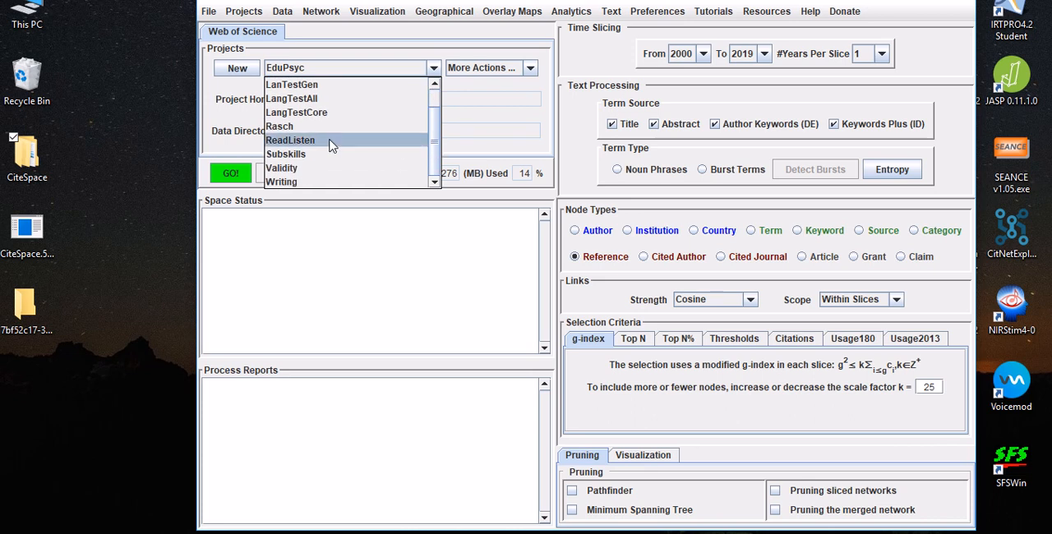
left_click(322, 144)
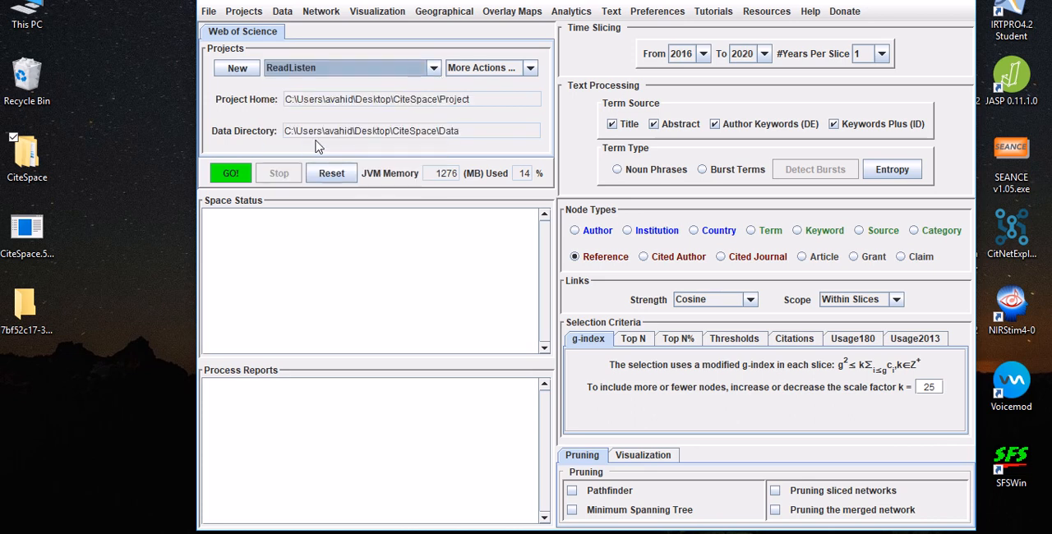
left_click(530, 72)
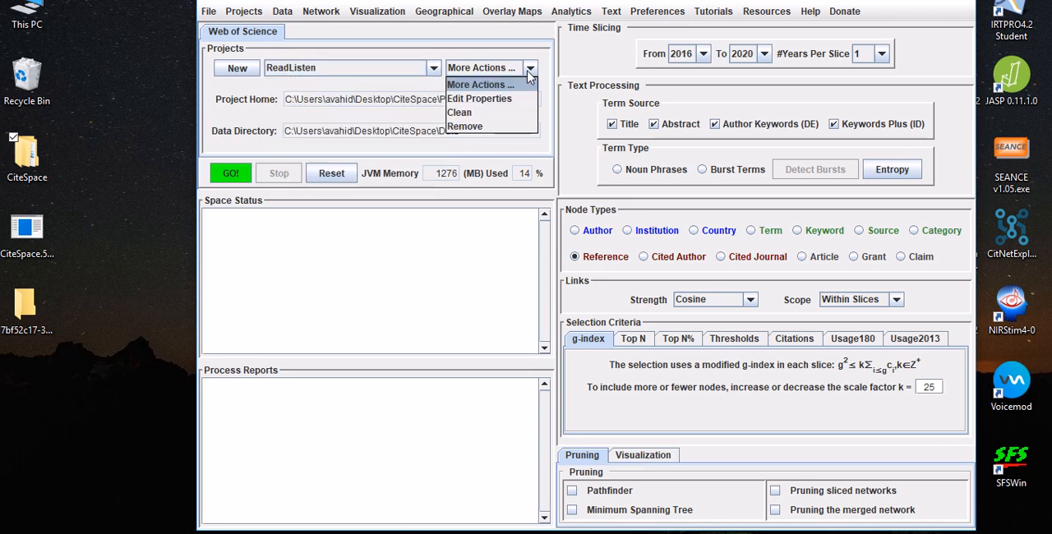
left_click(493, 129)
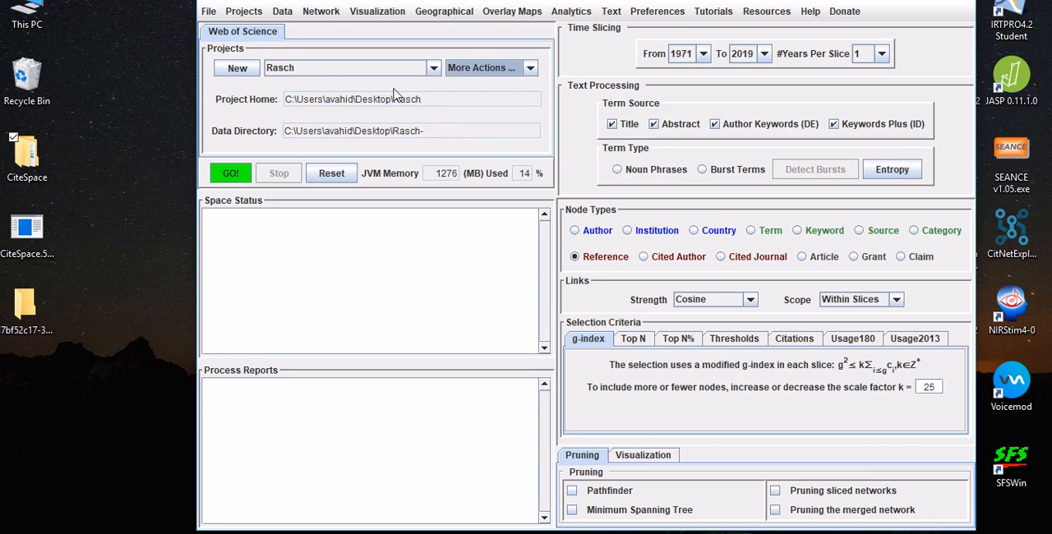
Start a new CiteSpace project and set its title to ReadListen.
left_click(238, 69)
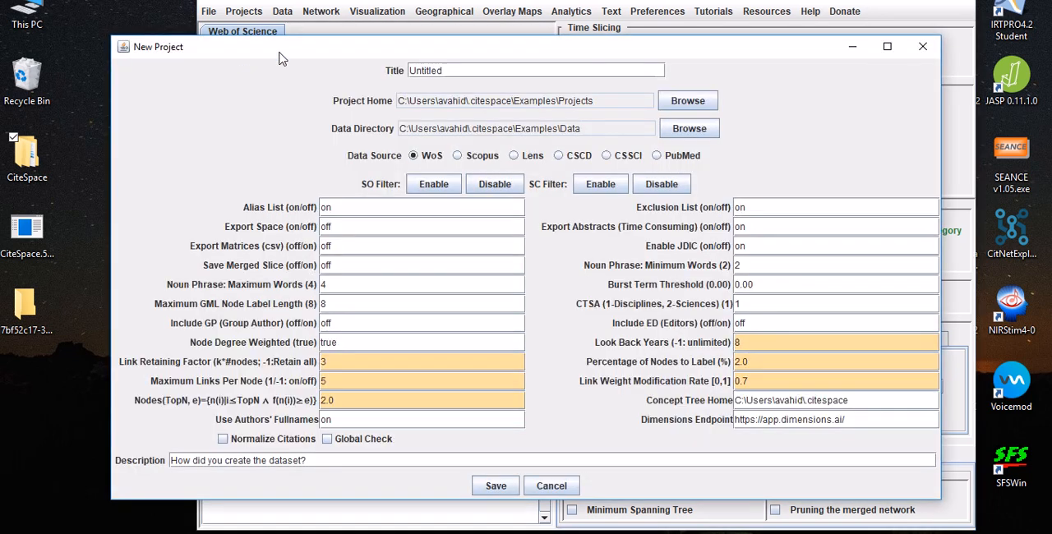
left_click_drag(281, 58, 334, 30)
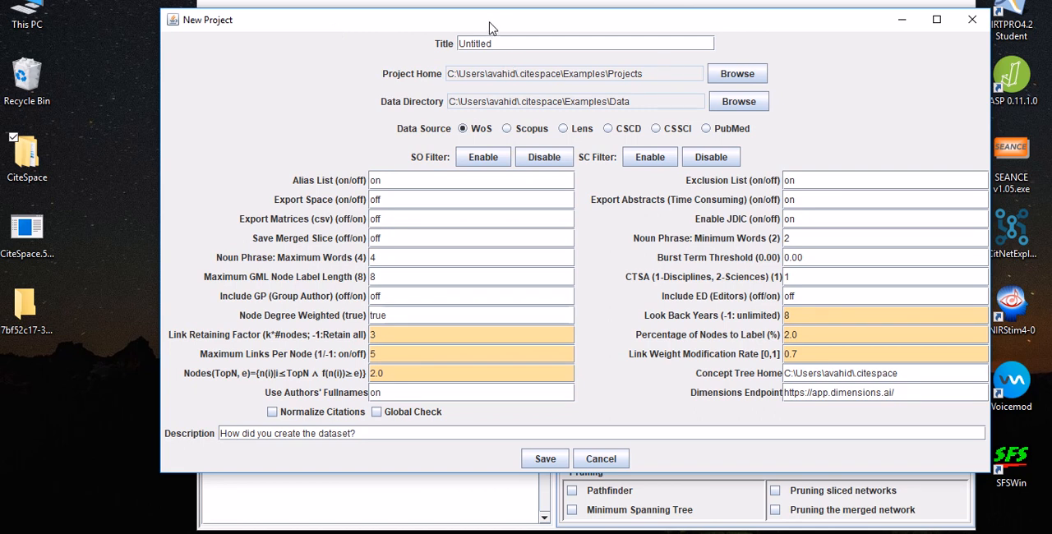
left_click_drag(508, 42, 435, 41)
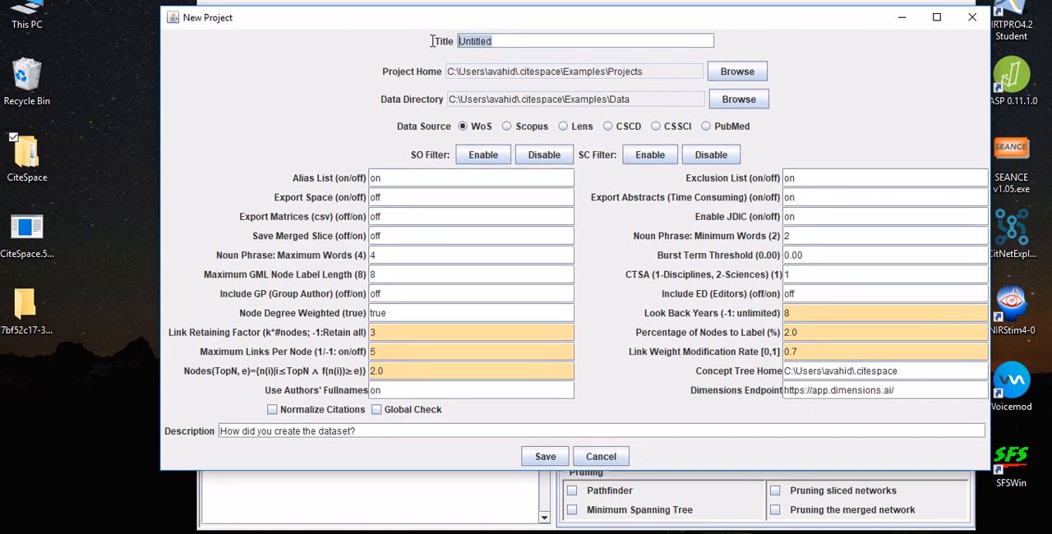
type("ReadListen")
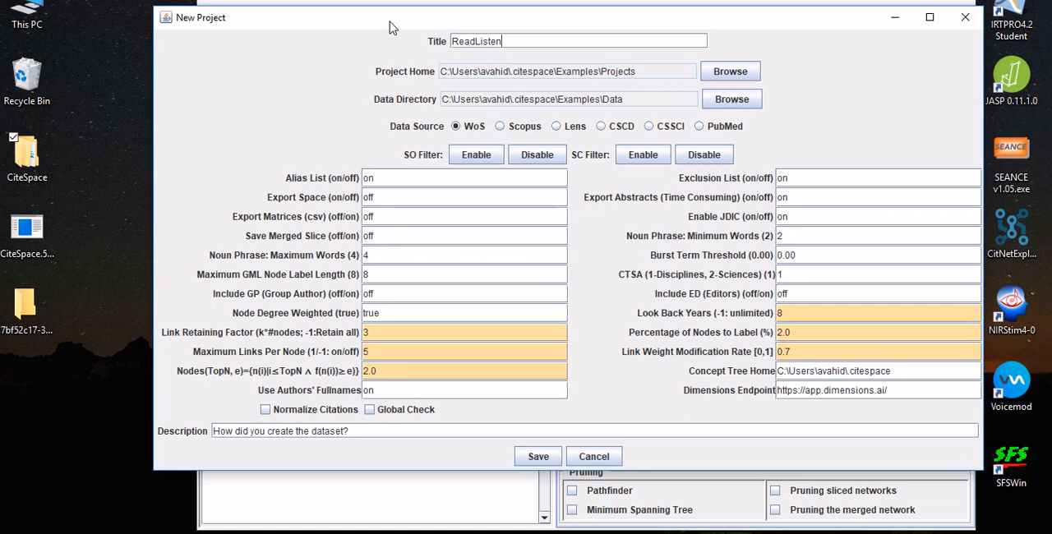
Set the new project's Project Home to the Project folder inside the desktop's CiteSpace folder.
left_click_drag(395, 28, 387, 30)
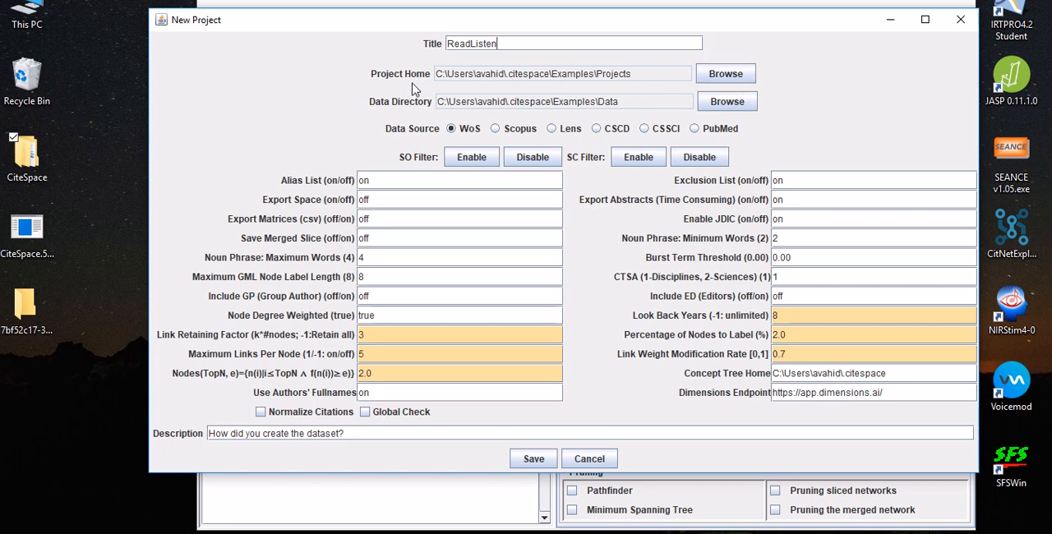
left_click(741, 74)
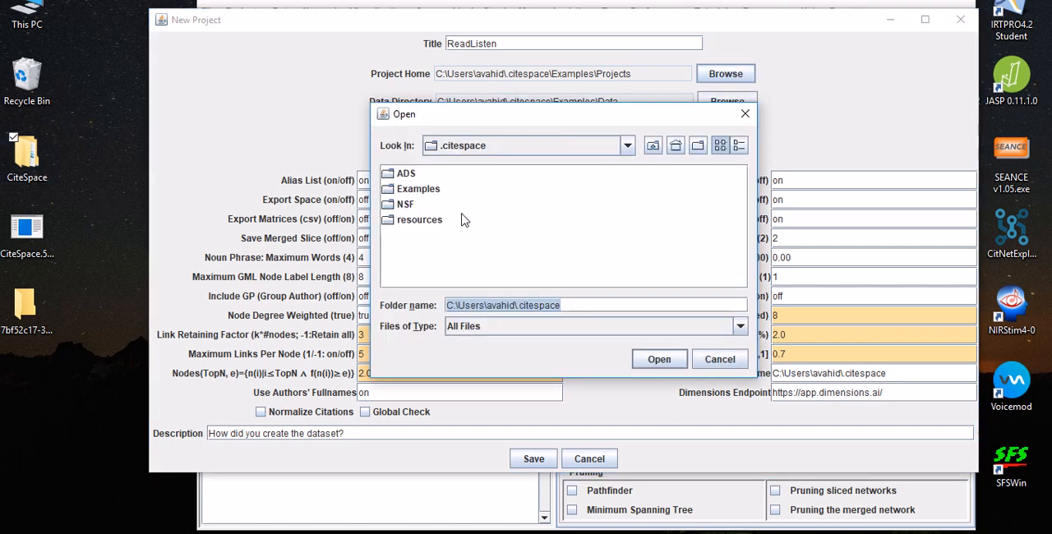
left_click(653, 145)
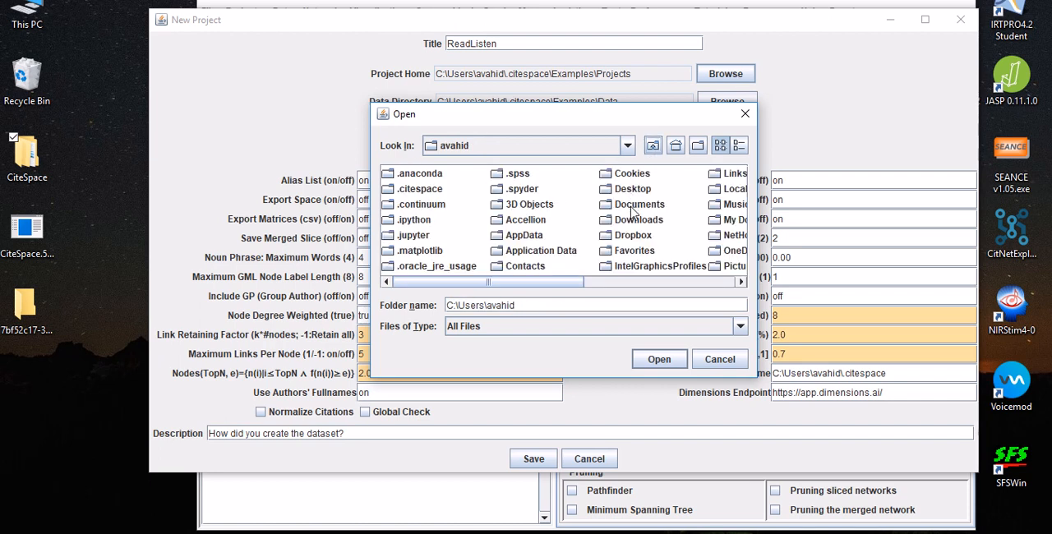
double_click(632, 189)
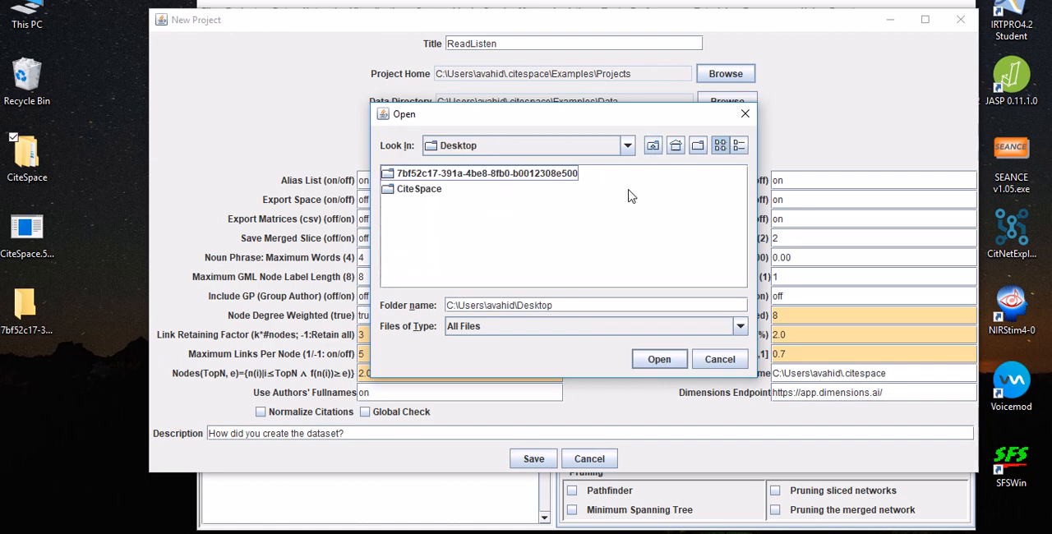
double_click(429, 191)
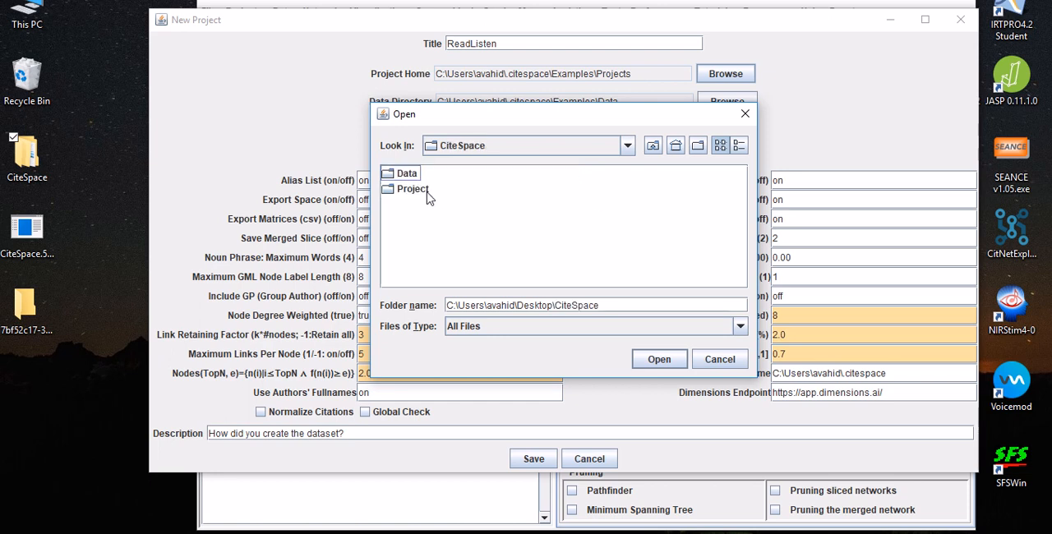
left_click_drag(452, 115, 433, 156)
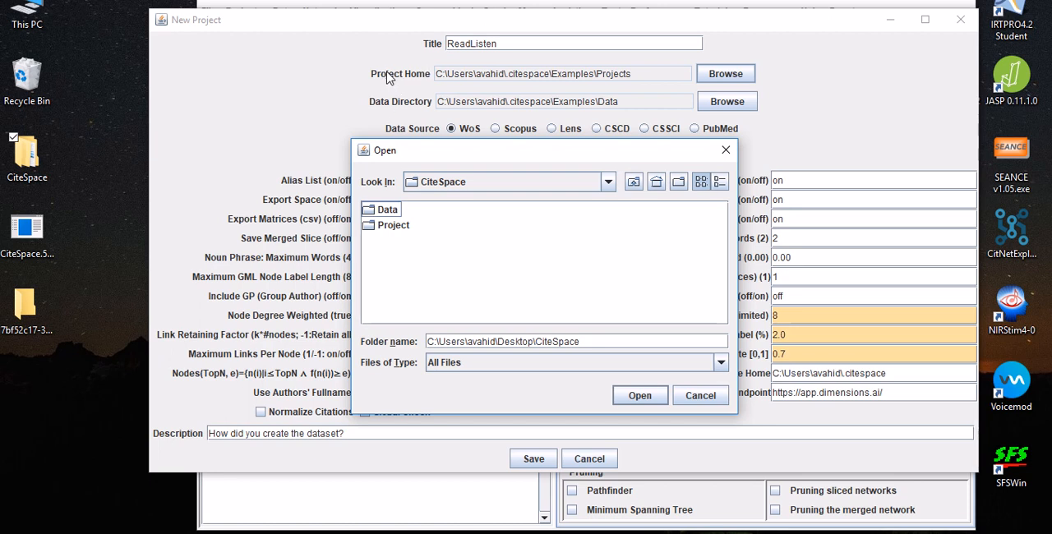
left_click(393, 226)
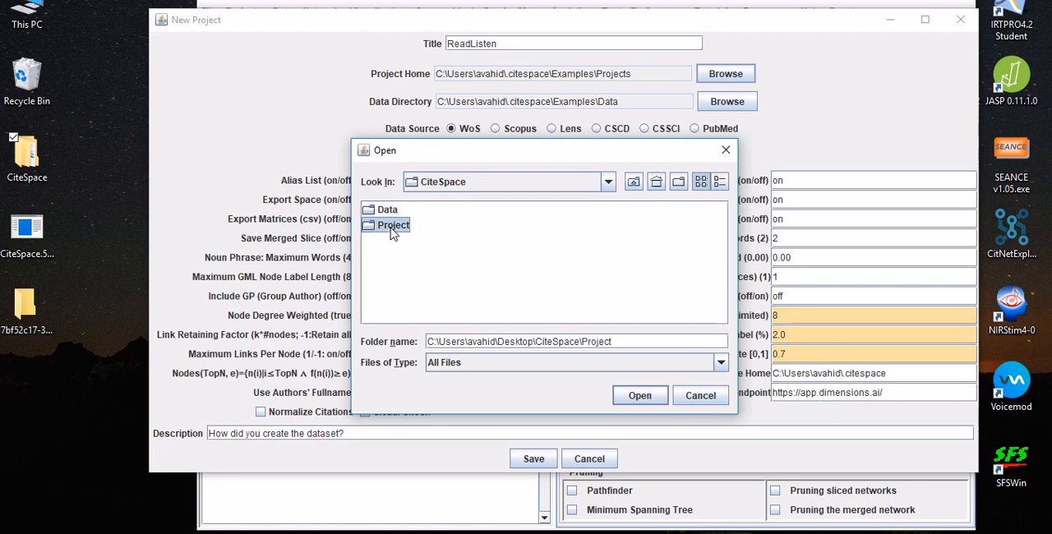
left_click(641, 396)
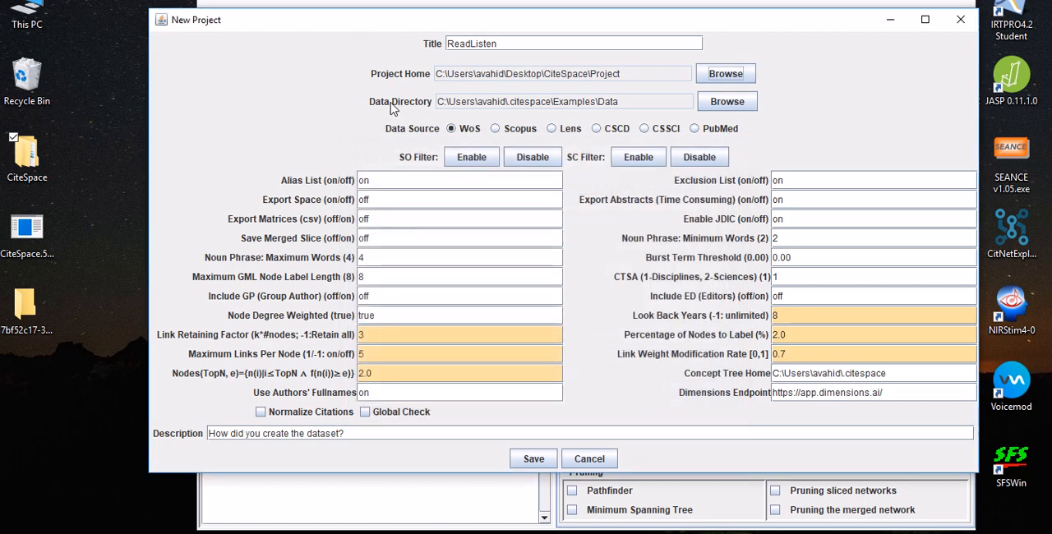
Set the new project's Data Directory to the Data folder inside the desktop's CiteSpace folder.
left_click(728, 101)
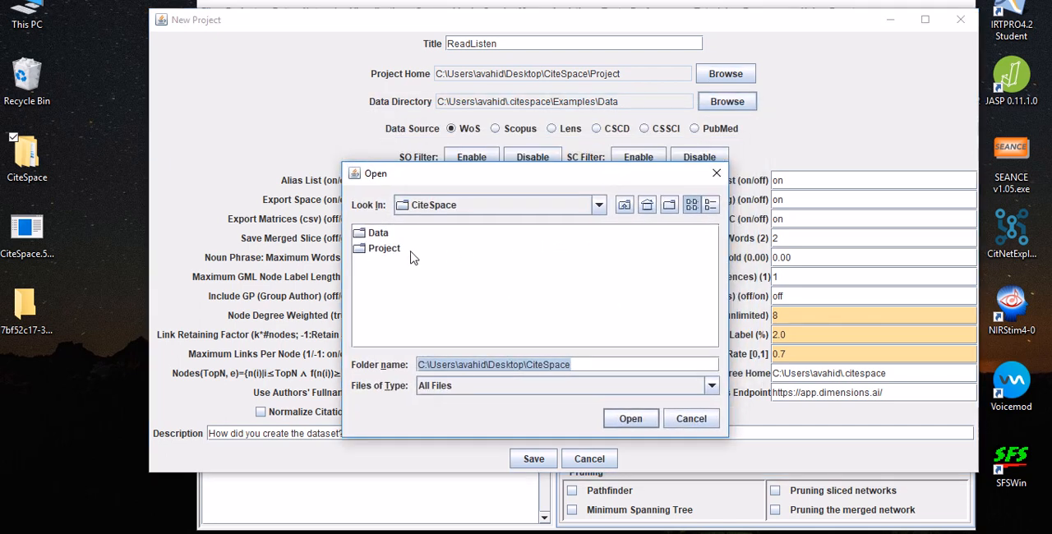
left_click_drag(439, 175, 438, 165)
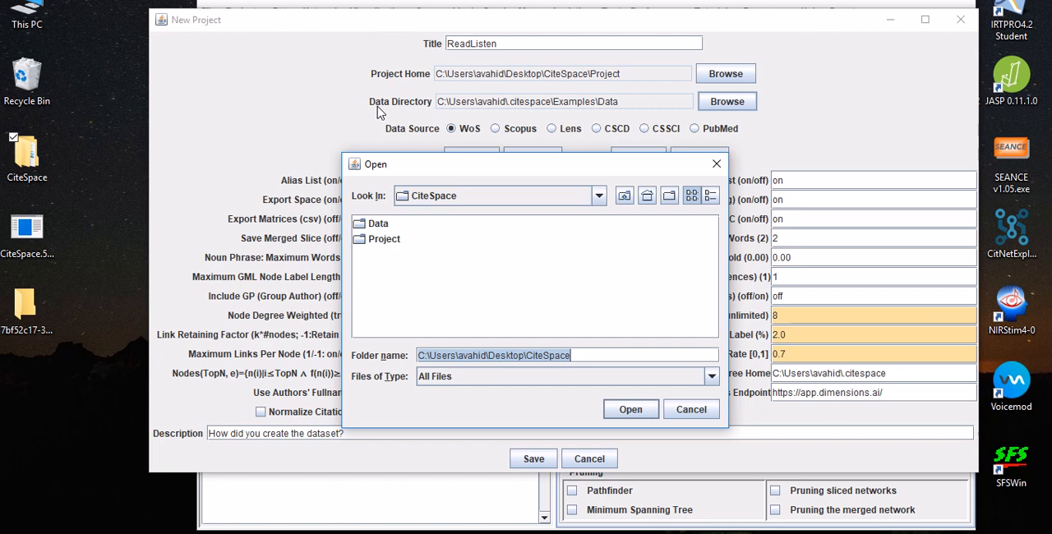
left_click(377, 223)
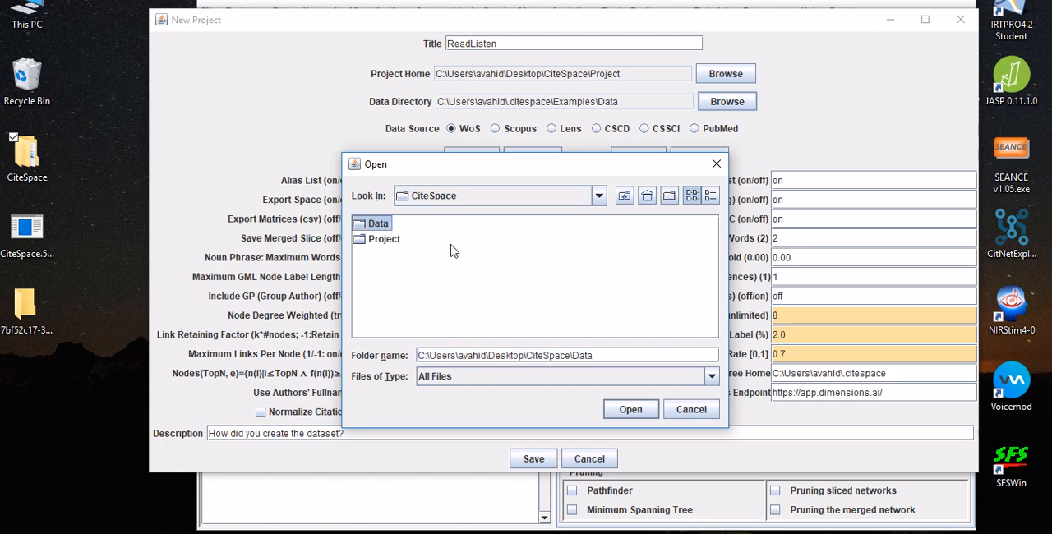
left_click(621, 415)
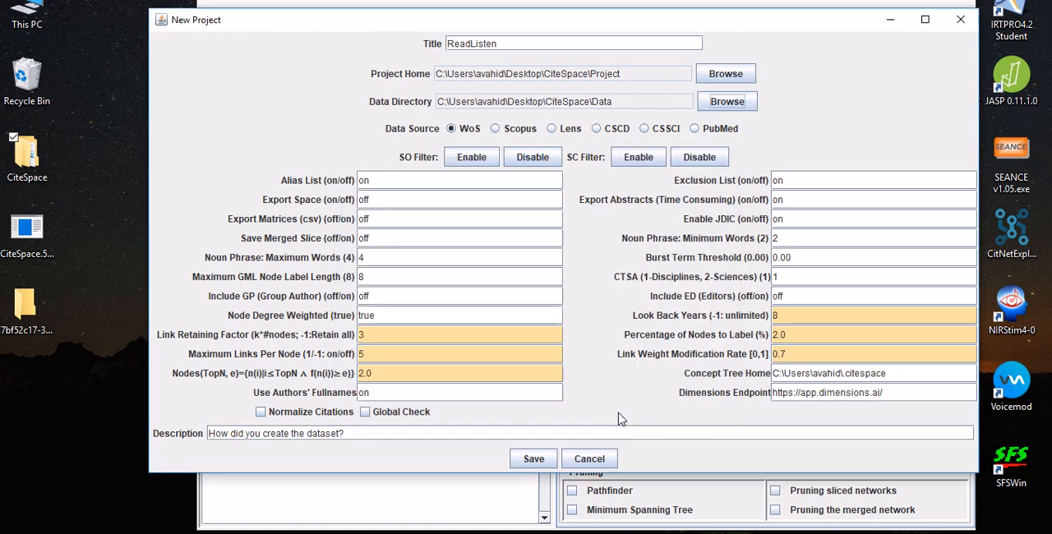
Set the Link Retaining Factor to -1 to retain all links and save the ReadListen project.
left_click_drag(642, 30, 622, 27)
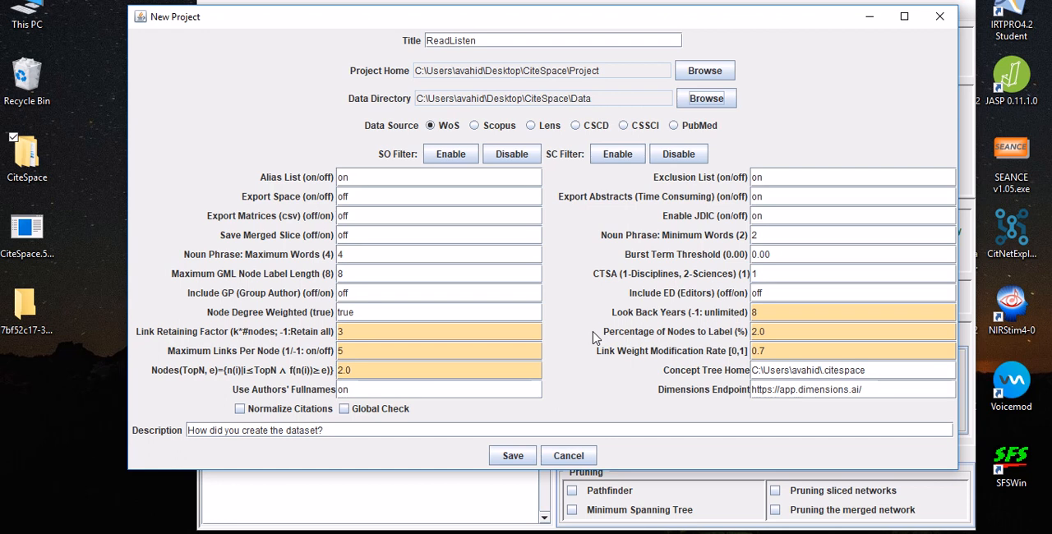
left_click_drag(600, 25, 599, 18)
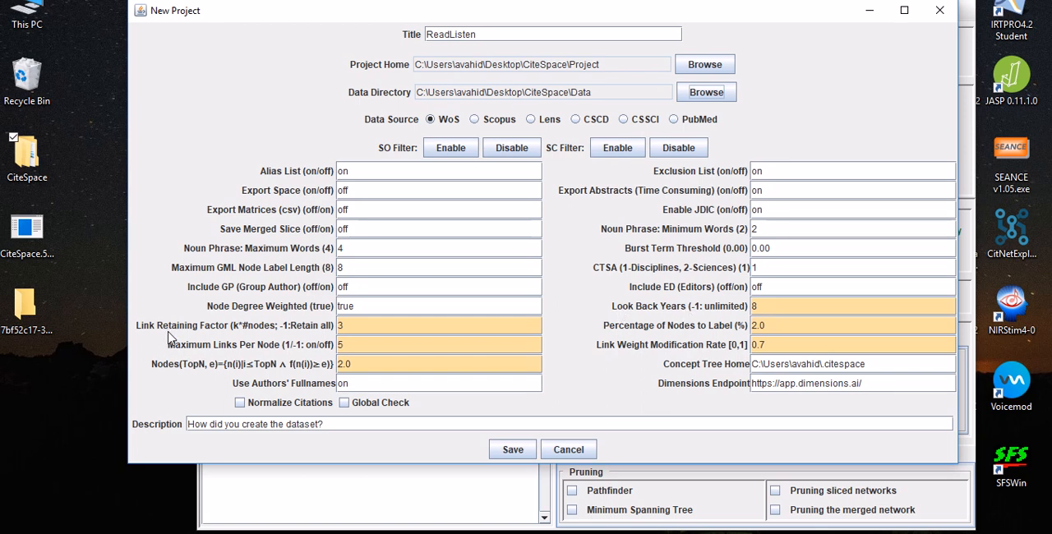
left_click(775, 305)
left_click(364, 325)
key("BackSpace")
type("-1")
left_click(515, 455)
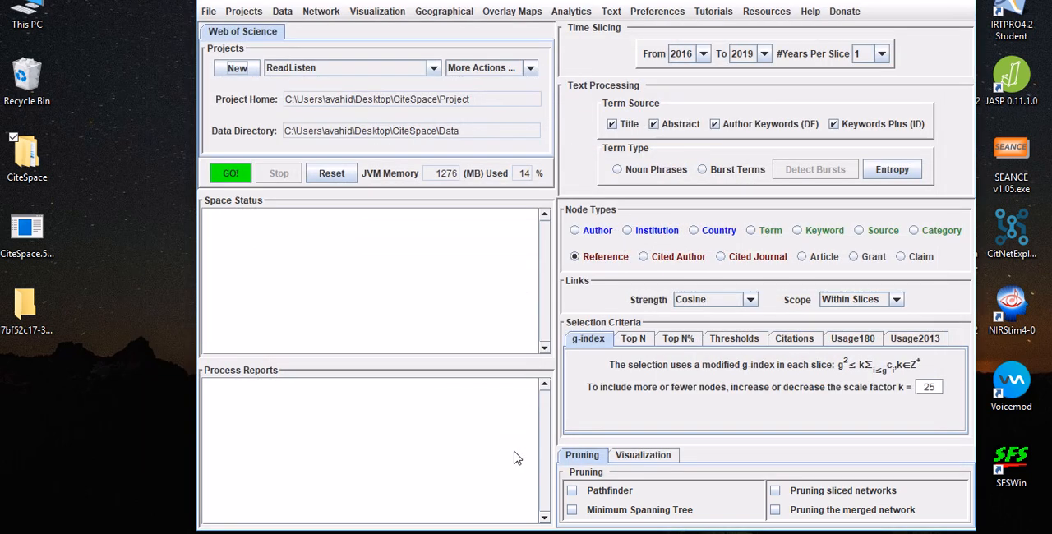
Set the time slicing range from 2015 to 2020.
left_click(703, 54)
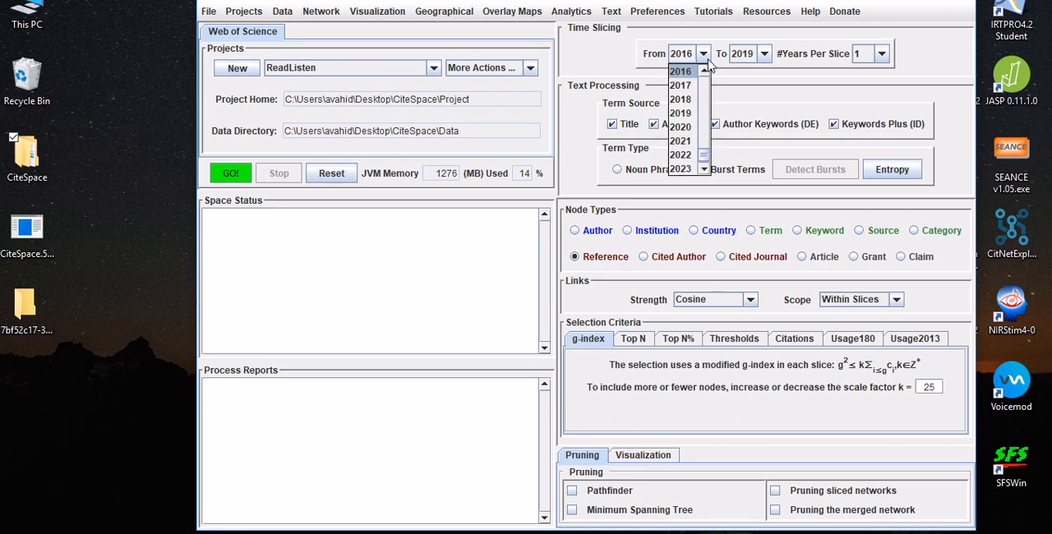
left_click(704, 72)
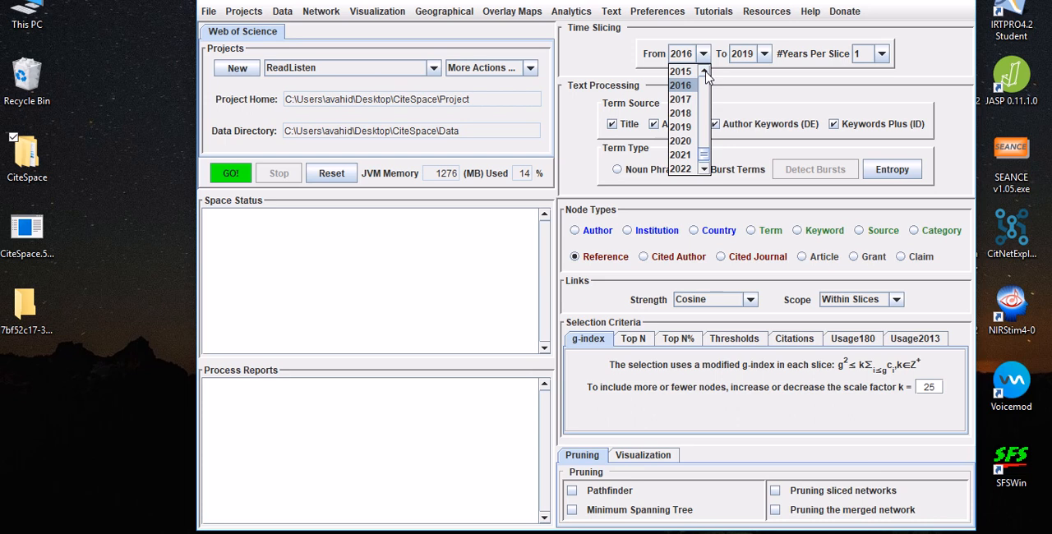
left_click(704, 72)
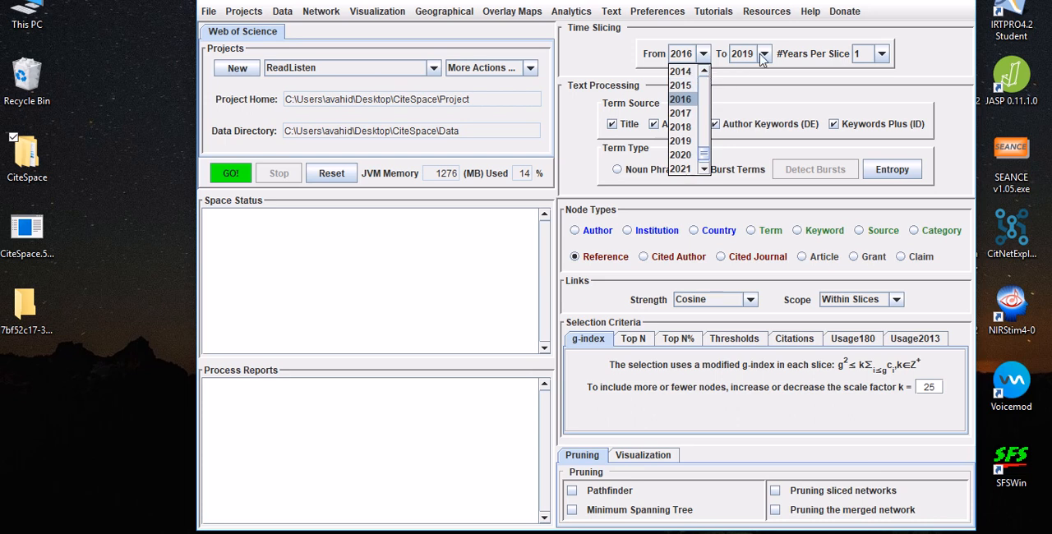
left_click(682, 86)
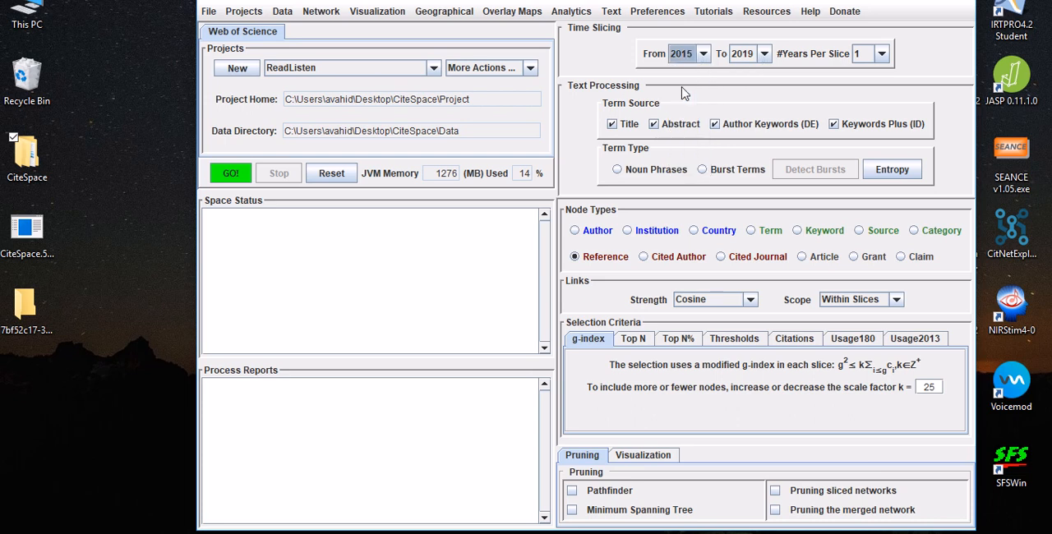
left_click(764, 55)
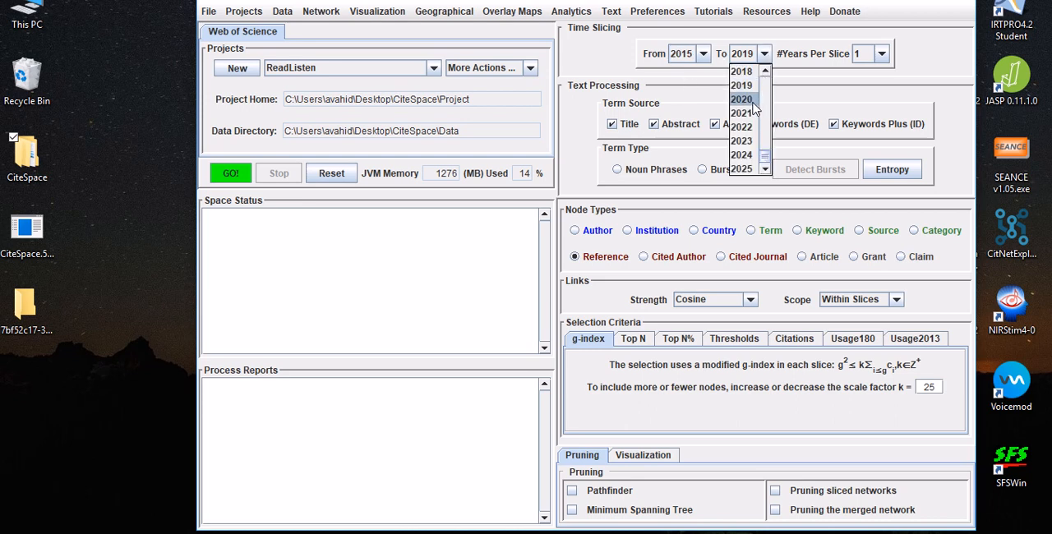
left_click(752, 105)
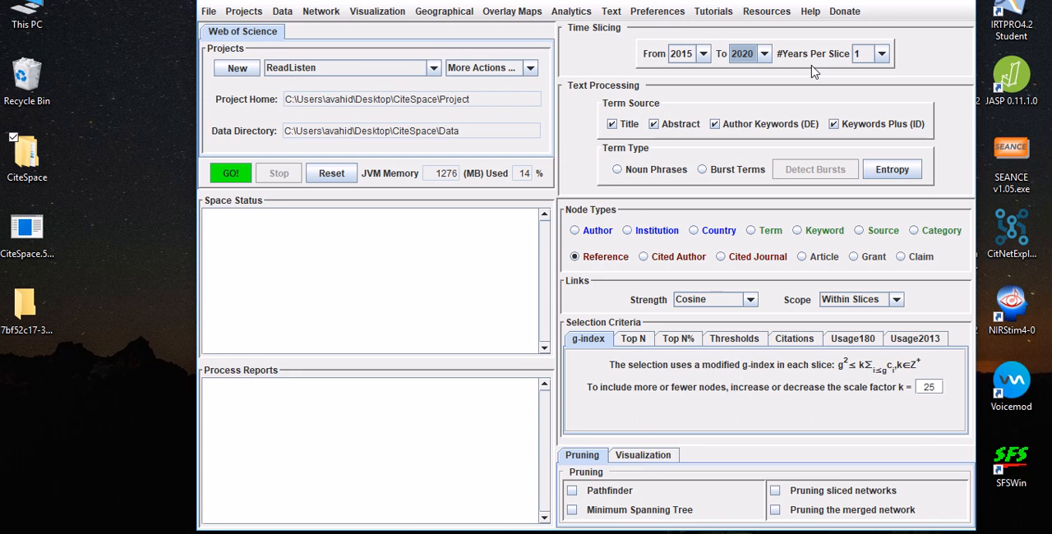
Review the available years-per-slice lengths for the time slicing and keep 1 year.
left_click(881, 58)
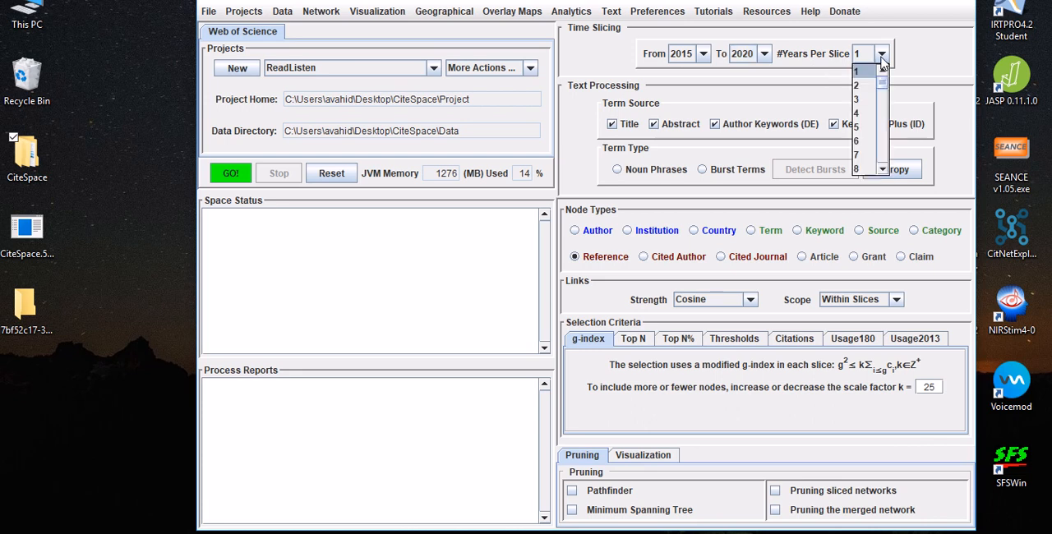
left_click_drag(882, 90, 902, 67)
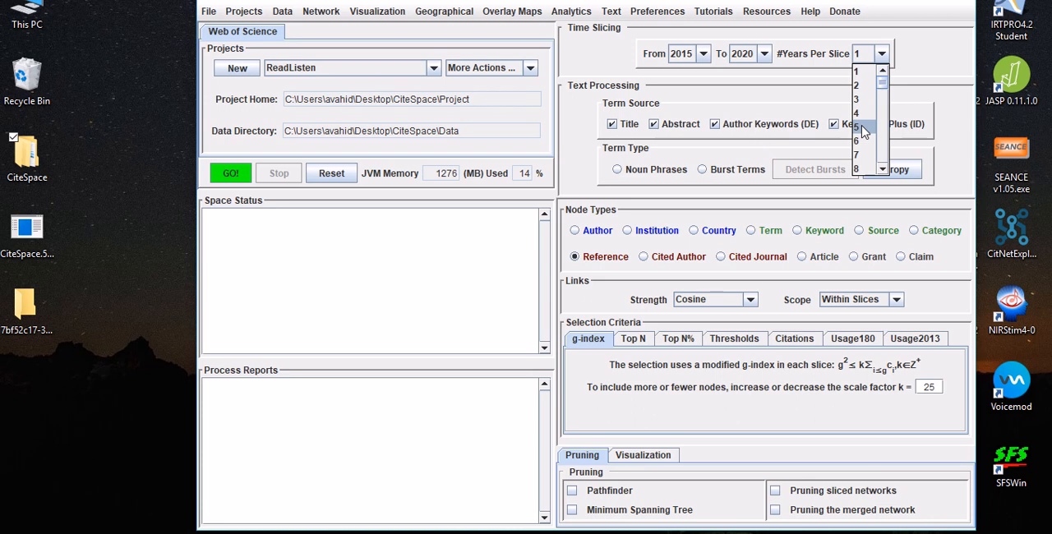
left_click(951, 63)
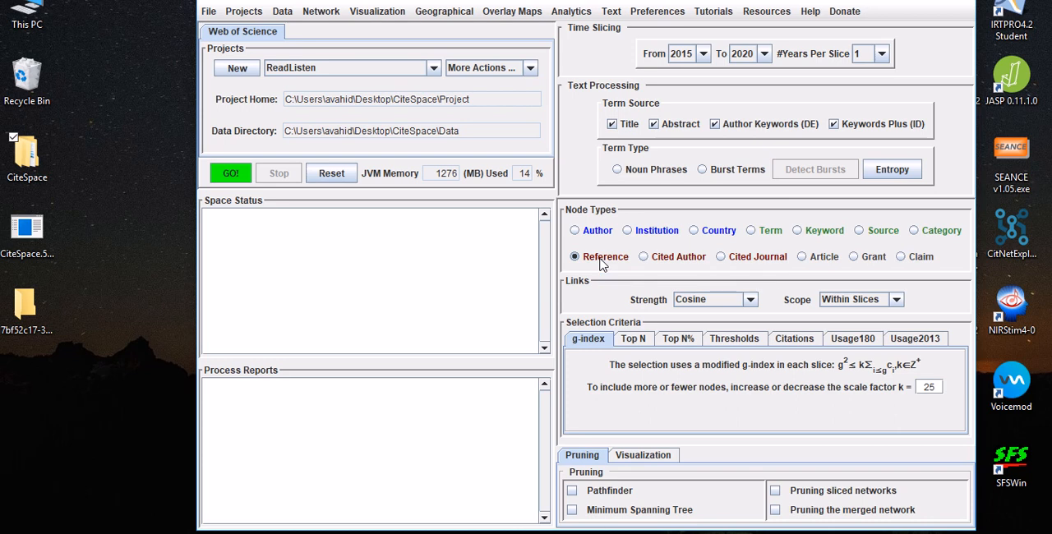
Try adding Cited Author and Cited Journal to the node types beside Reference, and clear both again.
left_click(644, 258)
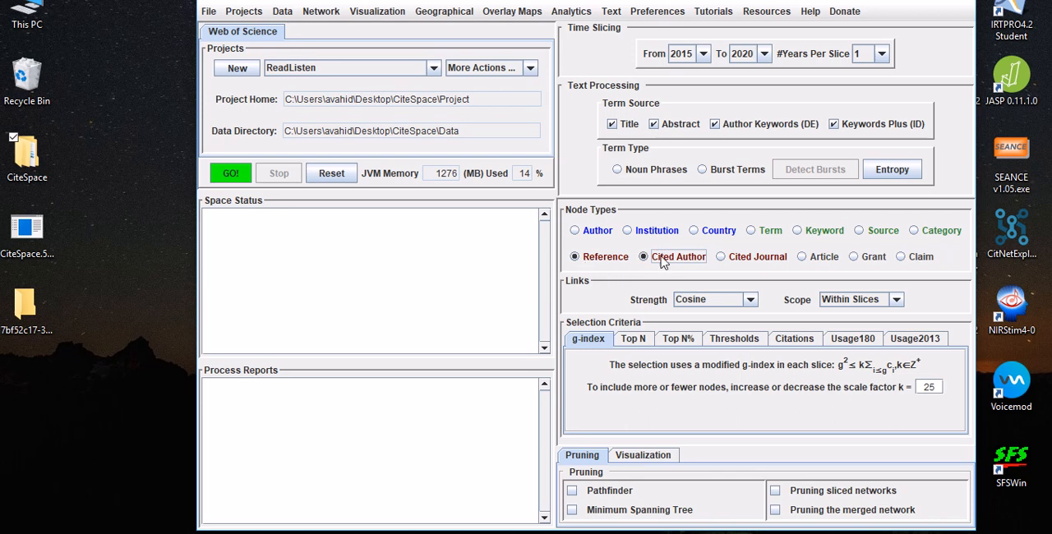
left_click(721, 258)
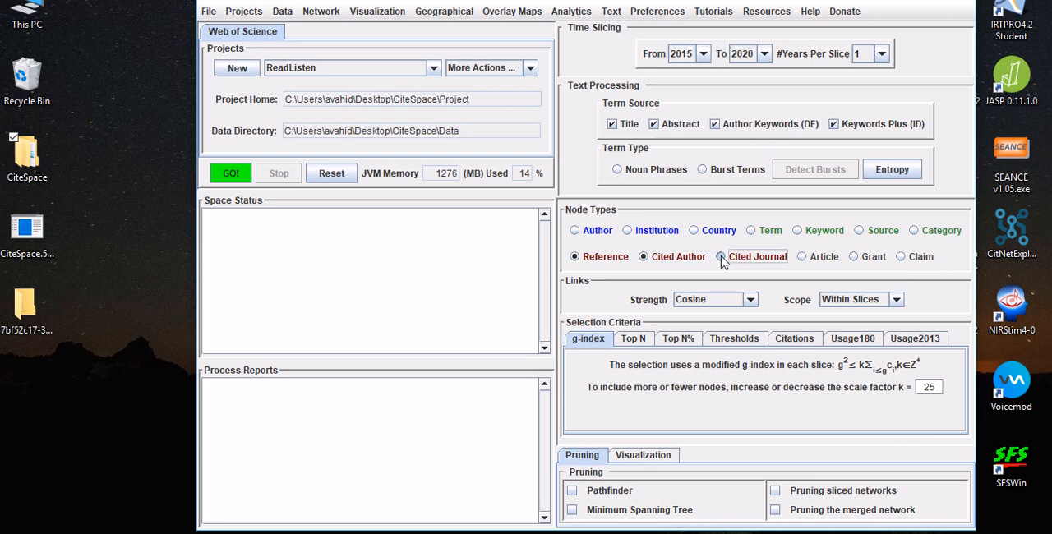
left_click(721, 257)
left_click(645, 261)
left_click(644, 260)
Switch to the Chrome browser and read the g-index definition and formulas in the Wikipedia article.
left_click(462, 533)
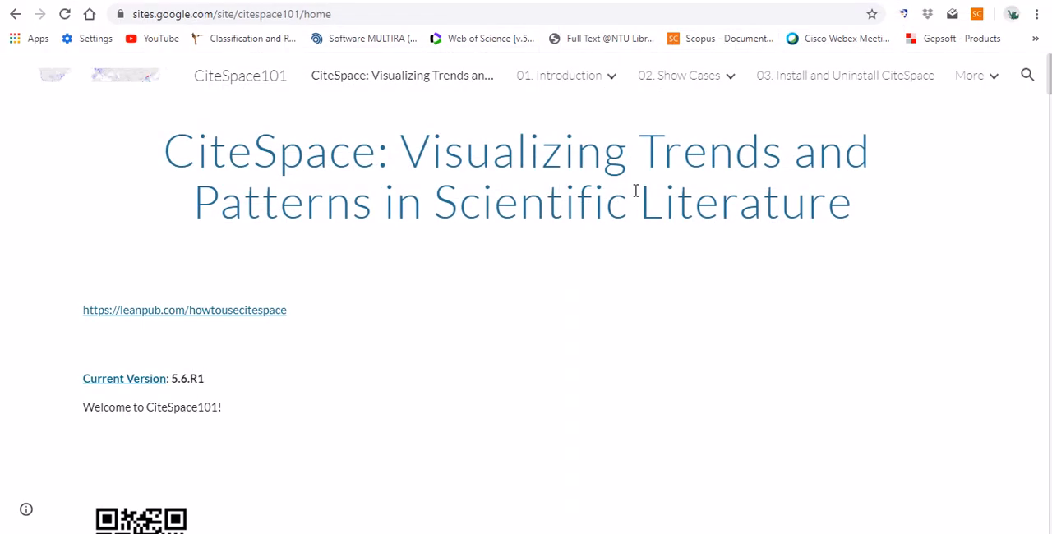
left_click(732, 1)
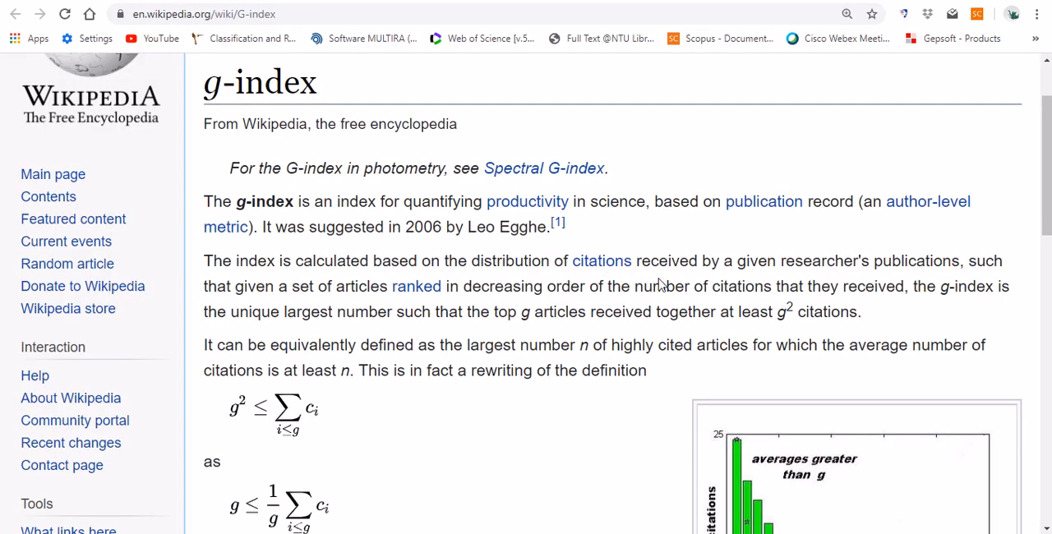
scroll(651, 287, "down", 1)
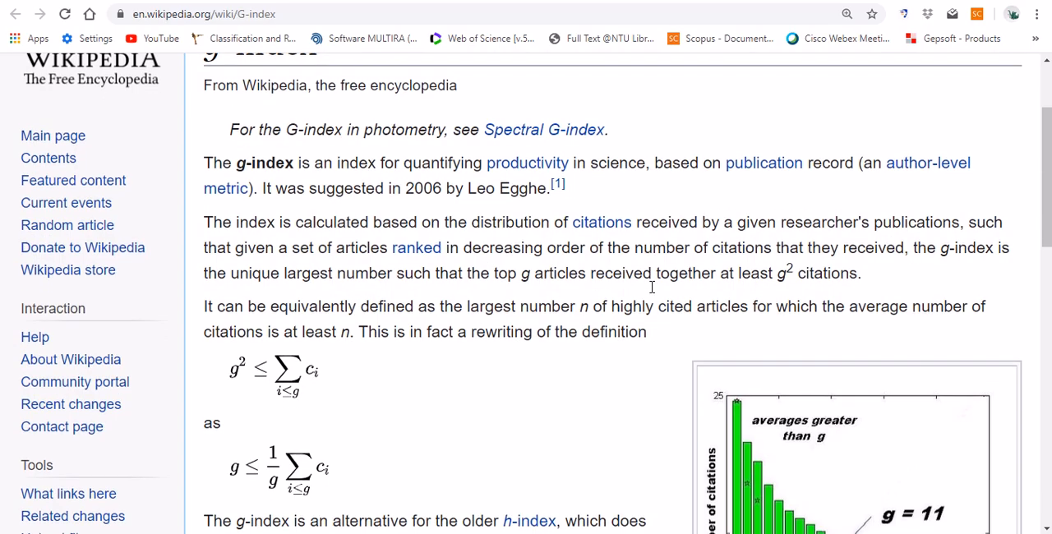
scroll(651, 292, "down", 9)
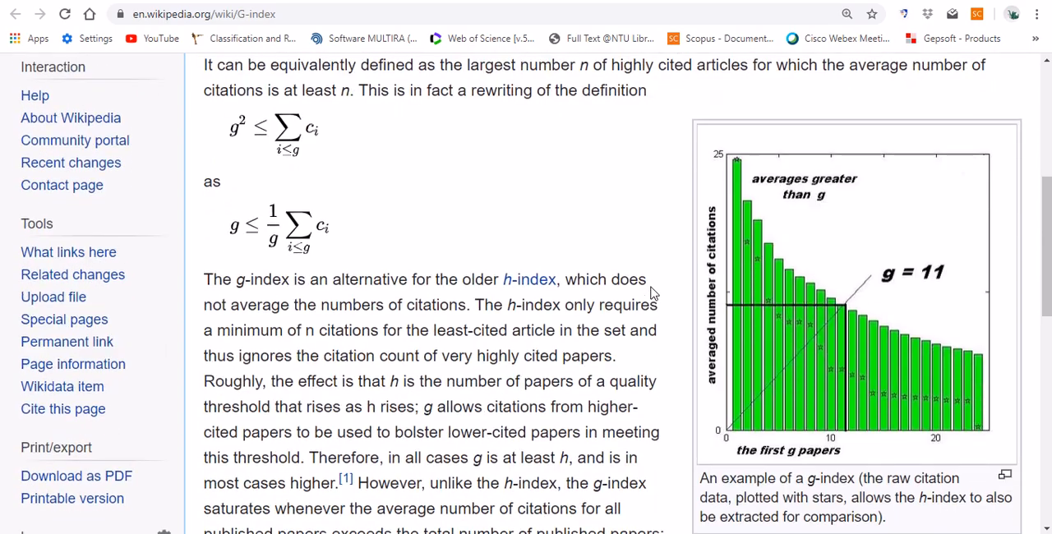
scroll(651, 293, "up", 14)
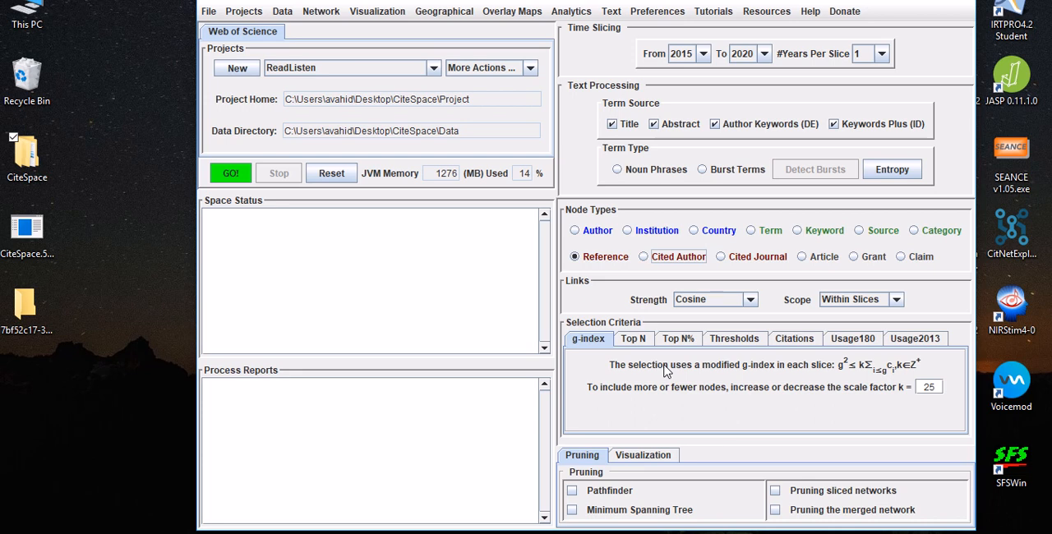
Review the Top N, Top N%, Thresholds, Citations, Usage180 and Usage2013 selection criteria, and return to g-index with k = 25.
left_click(930, 387)
left_click(641, 344)
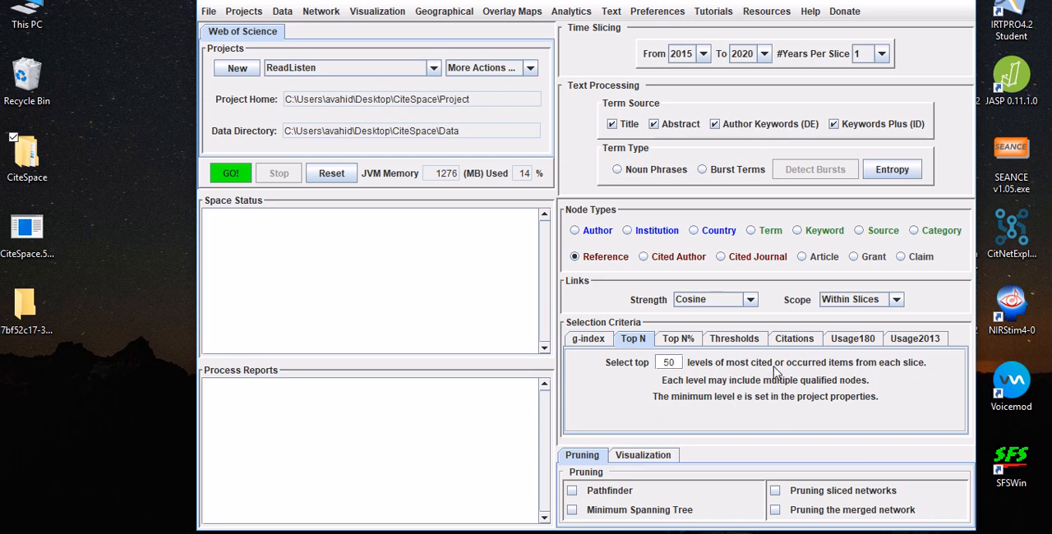
left_click(678, 339)
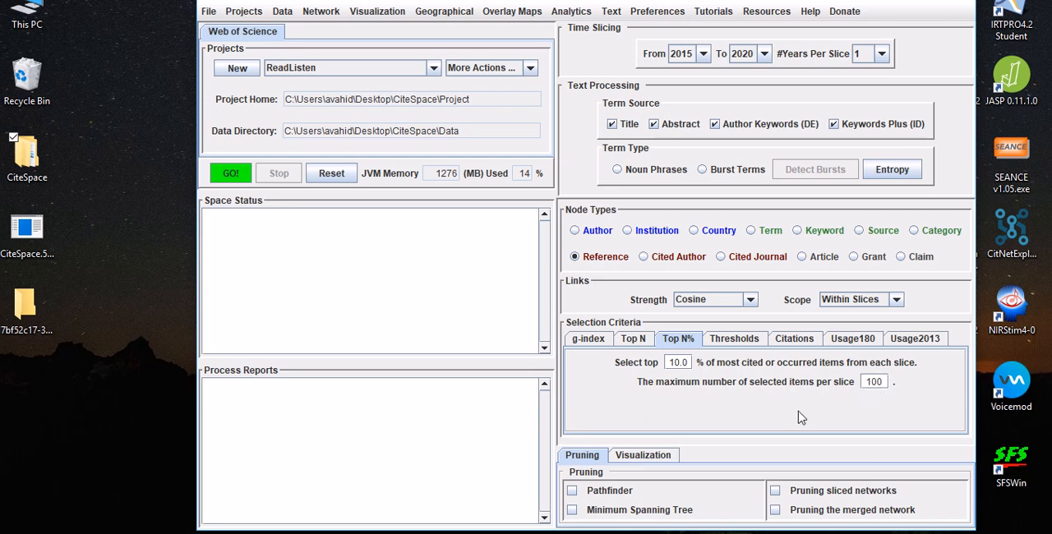
left_click(738, 343)
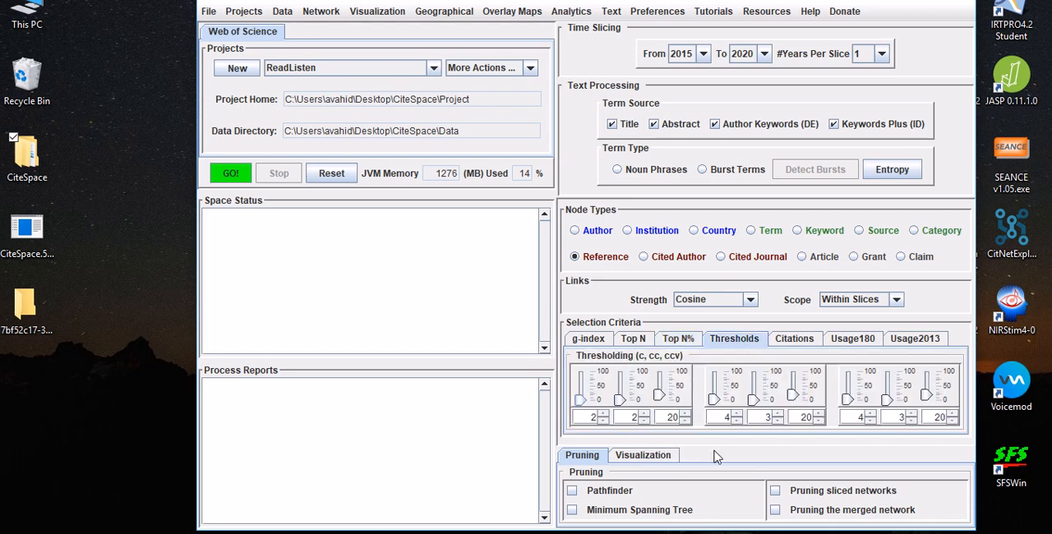
left_click(799, 342)
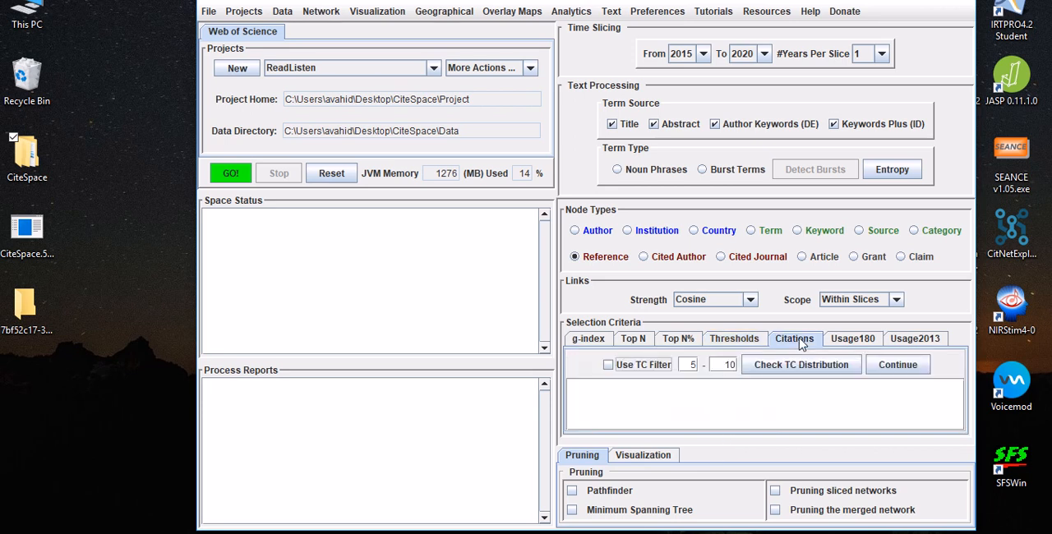
left_click(852, 343)
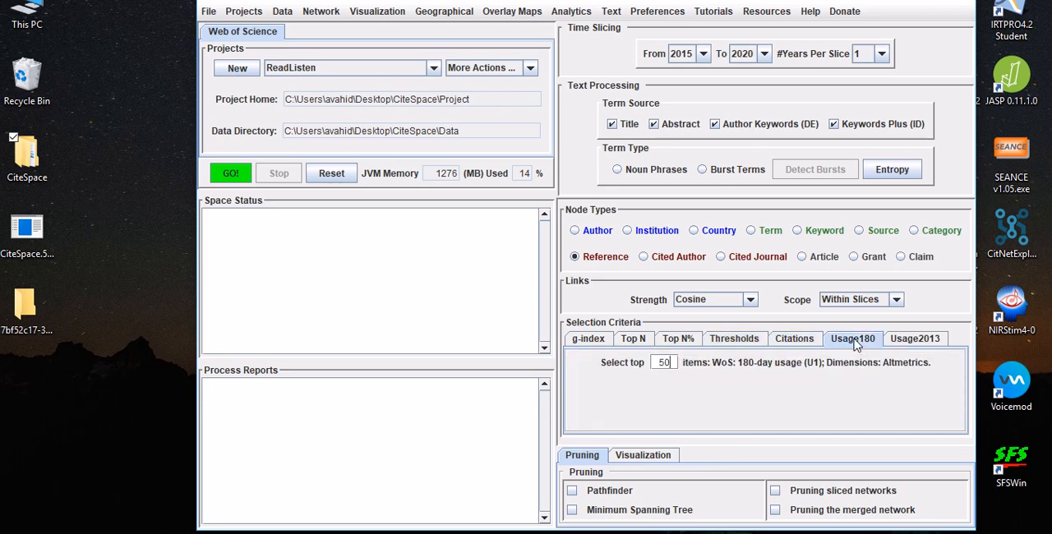
left_click(912, 343)
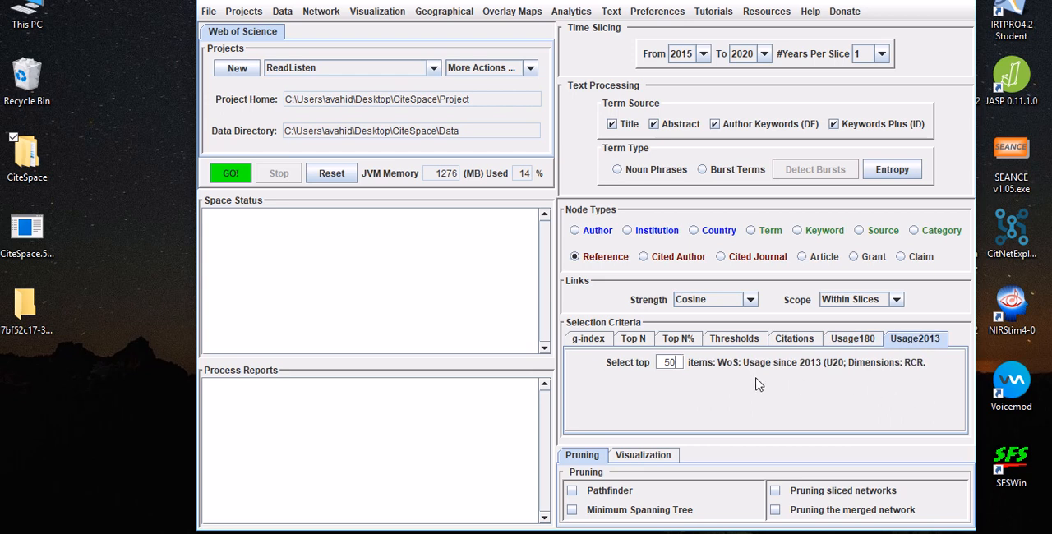
left_click(589, 342)
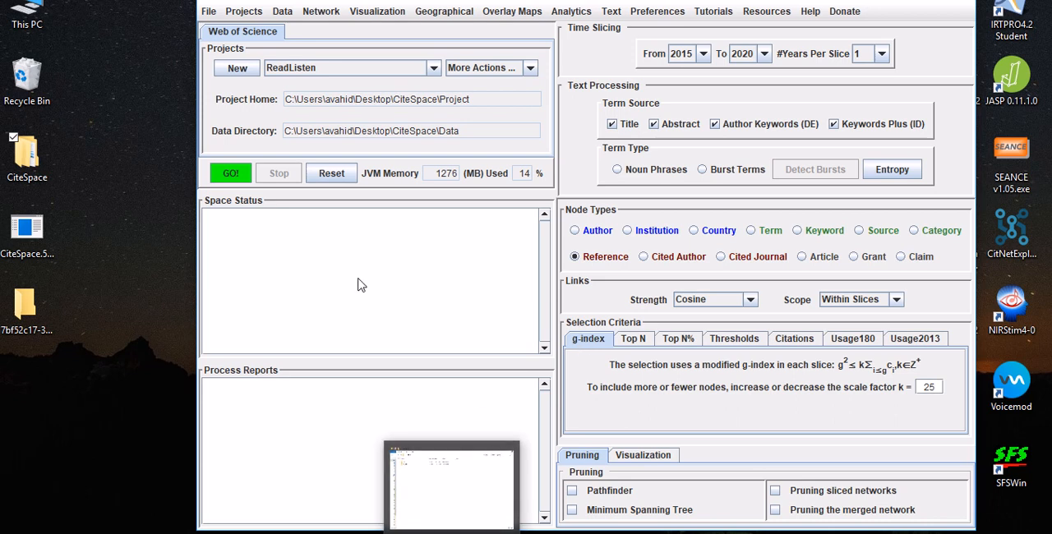
Widen the main window, check the Visualization options, and return to the Pruning options.
left_click_drag(978, 222, 1049, 223)
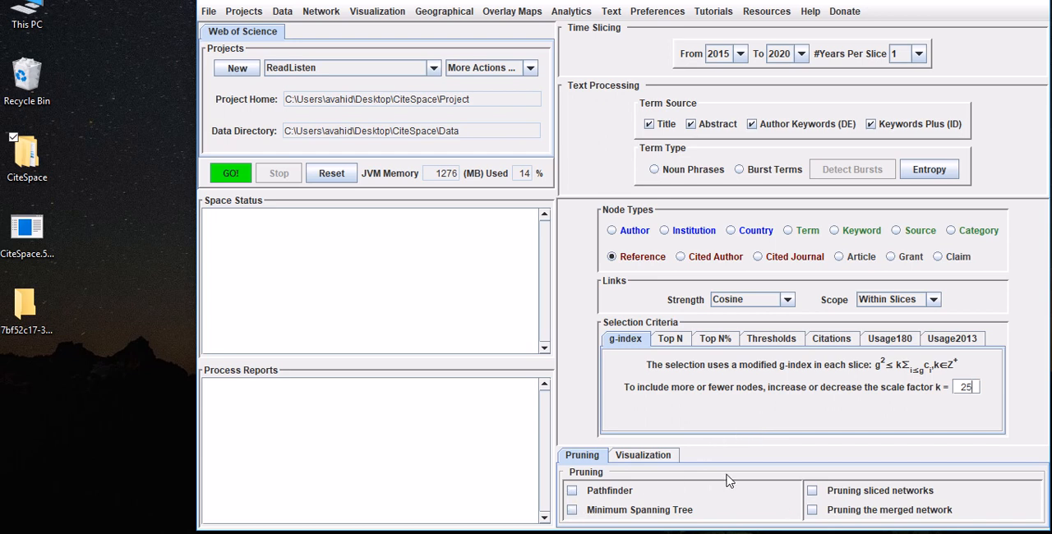
left_click(644, 457)
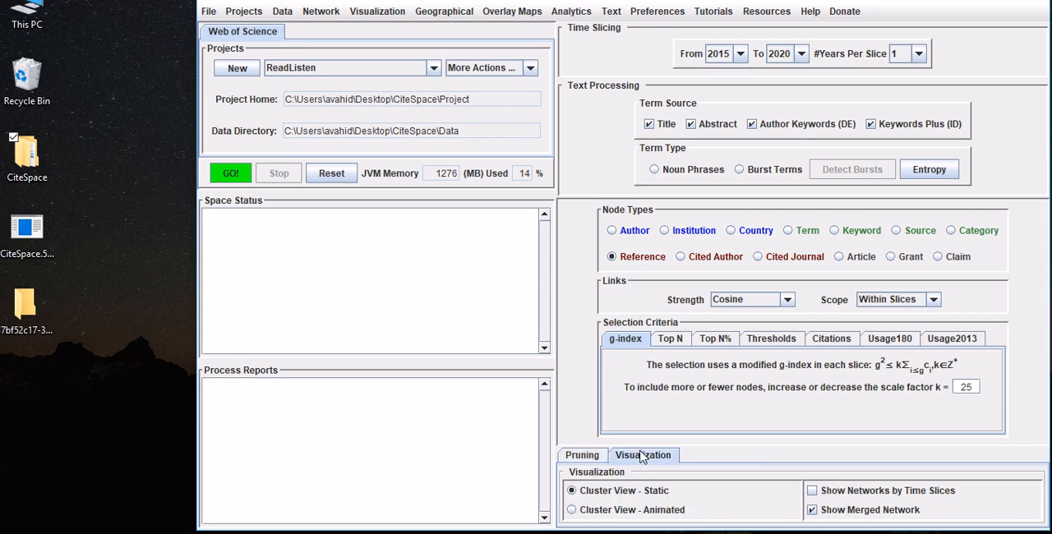
left_click(592, 461)
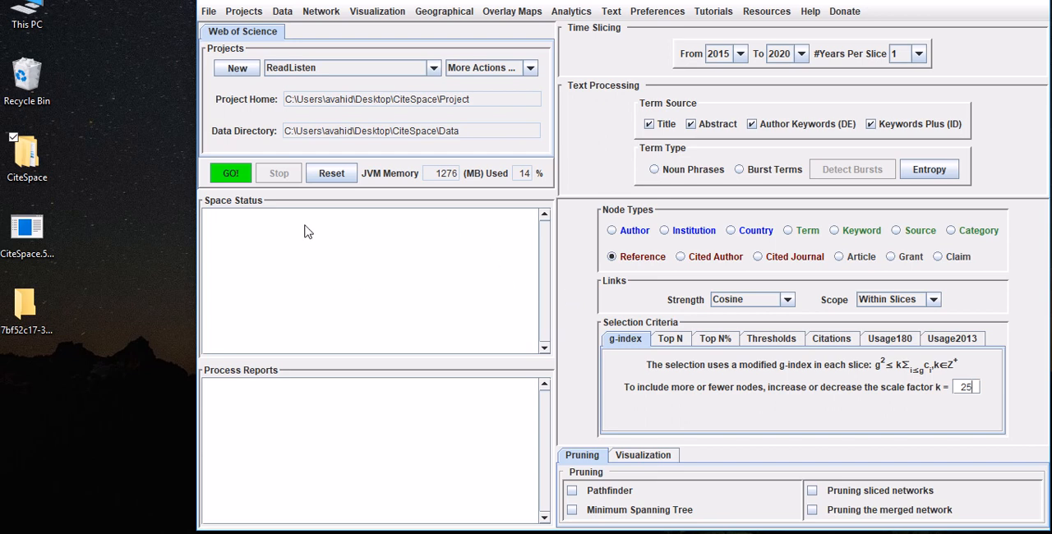
Run the ReadListen analysis and accept re-running it with non-empty time intervals only.
left_click(235, 177)
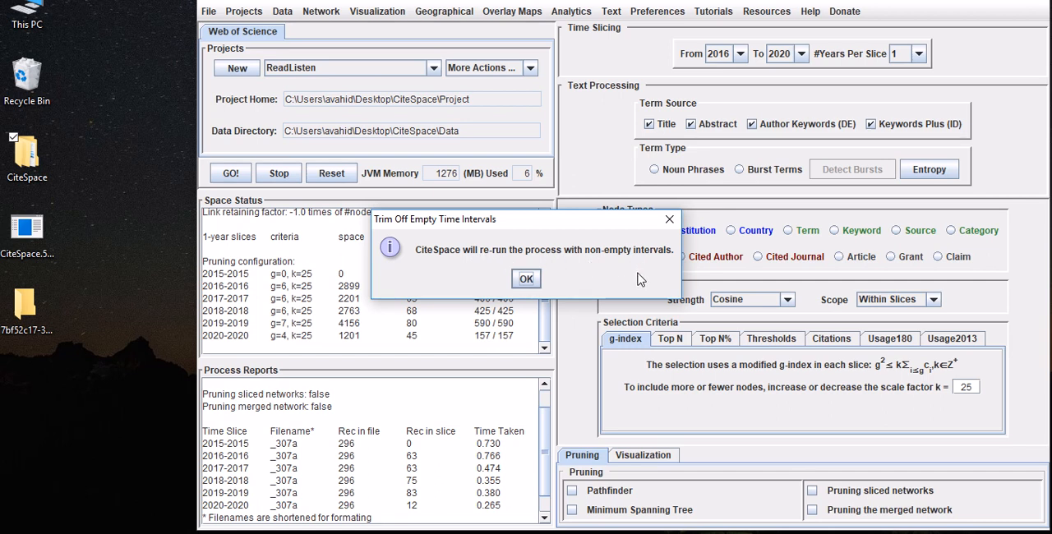
left_click(526, 279)
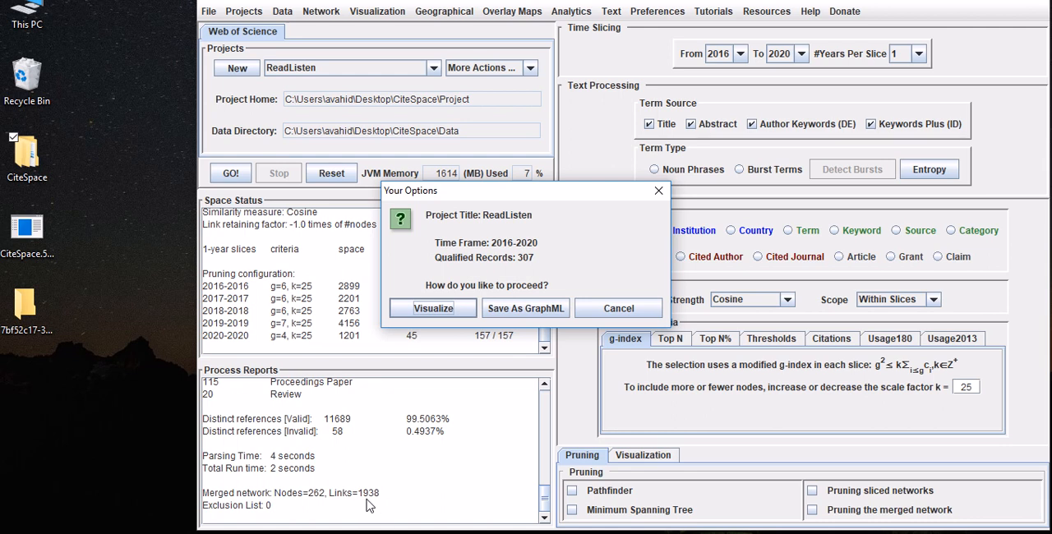
Switch to Calculator, divide the merged network's 1938 links by its 262 nodes, and close Calculator.
left_click(378, 533)
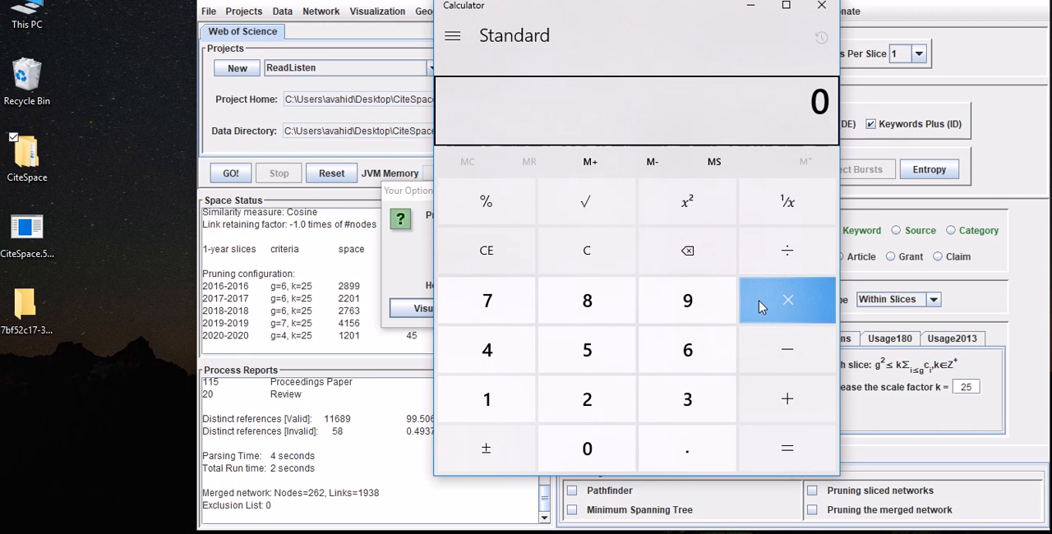
left_click(493, 399)
left_click(697, 309)
left_click(662, 397)
left_click(592, 318)
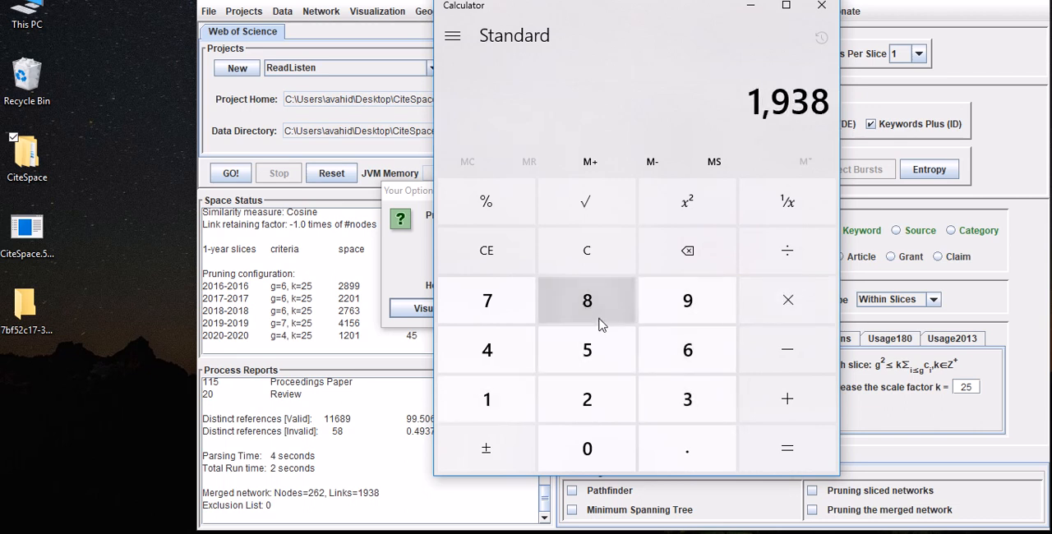
left_click(777, 259)
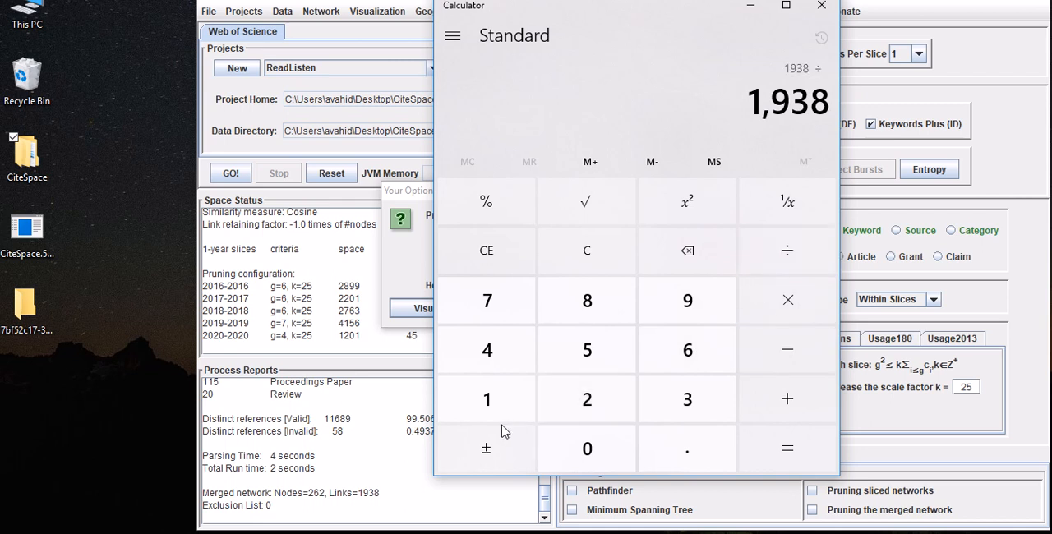
left_click(596, 396)
left_click(692, 353)
left_click(598, 410)
left_click(766, 460)
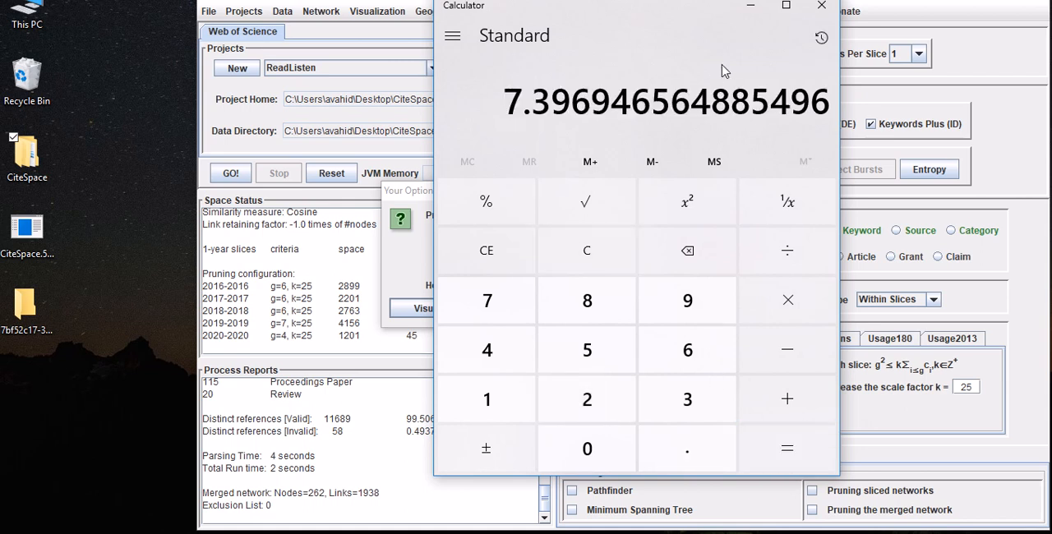
left_click_drag(714, 22, 715, 48)
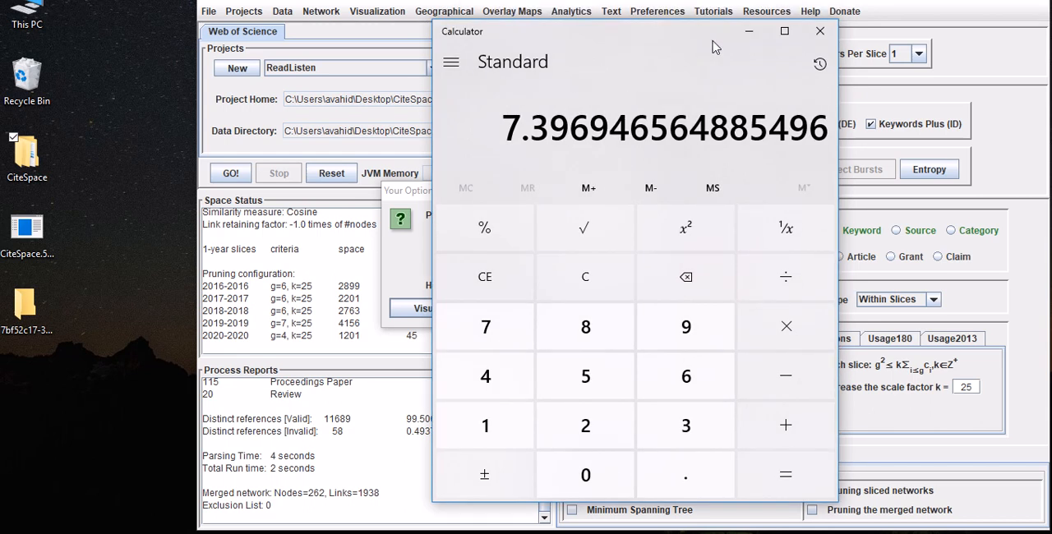
left_click(819, 34)
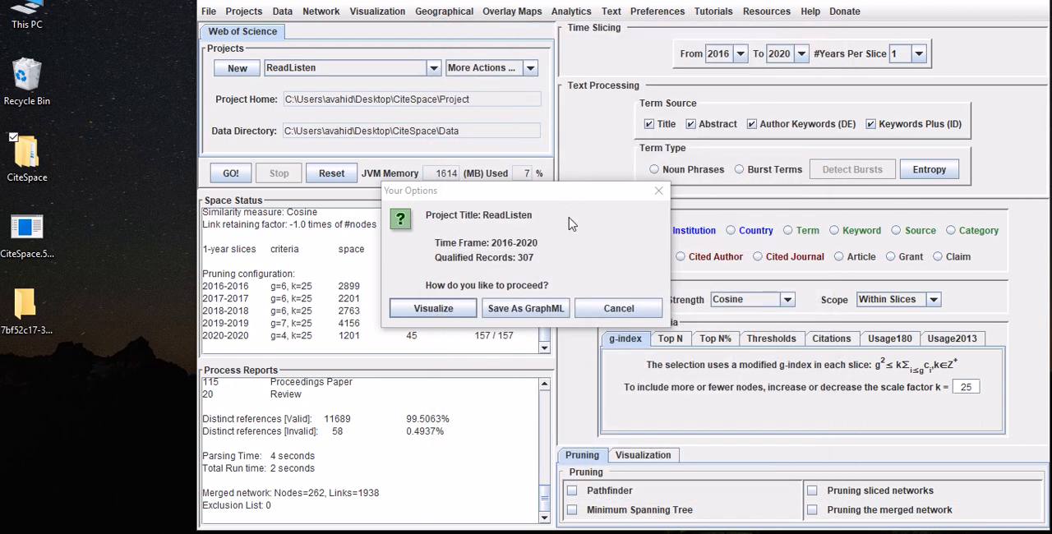
Move the project options dialog off the Space Status figures and choose to visualize the network.
left_click_drag(589, 194, 645, 156)
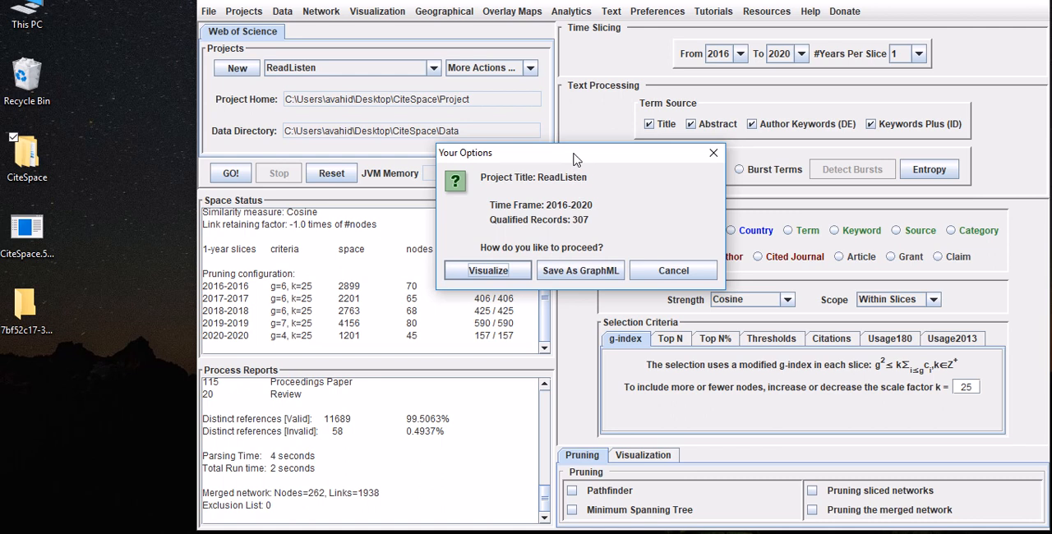
left_click_drag(577, 156, 554, 156)
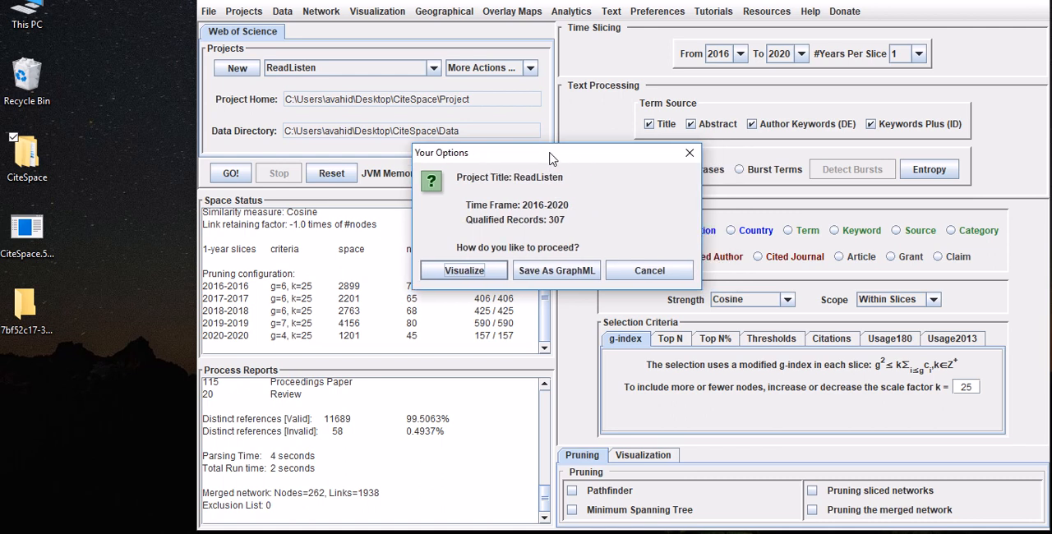
left_click(464, 271)
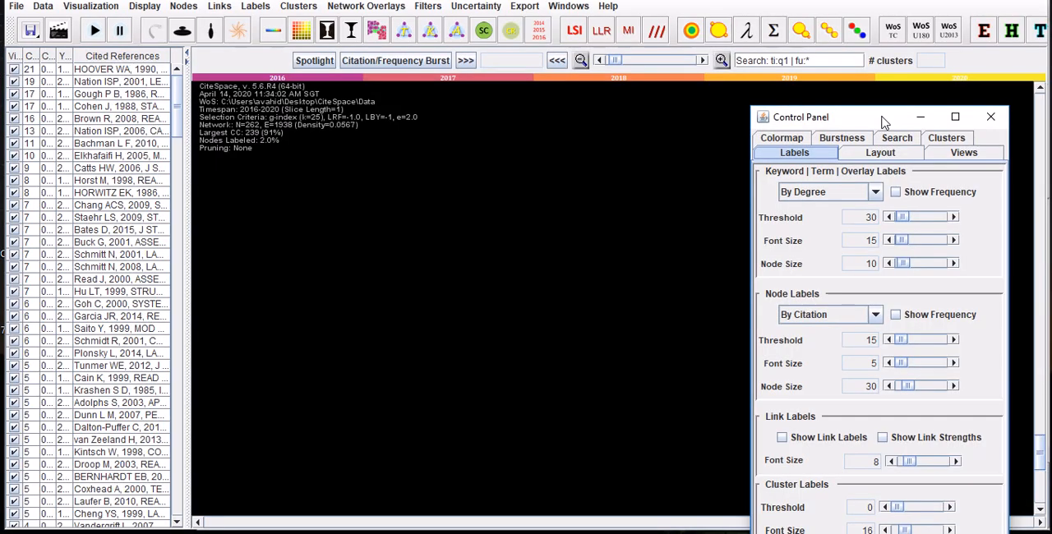
Reposition the visualization windows, minimize the Control Panel, and collapse the Cited References list to enlarge the network view.
left_click_drag(885, 117, 893, 5)
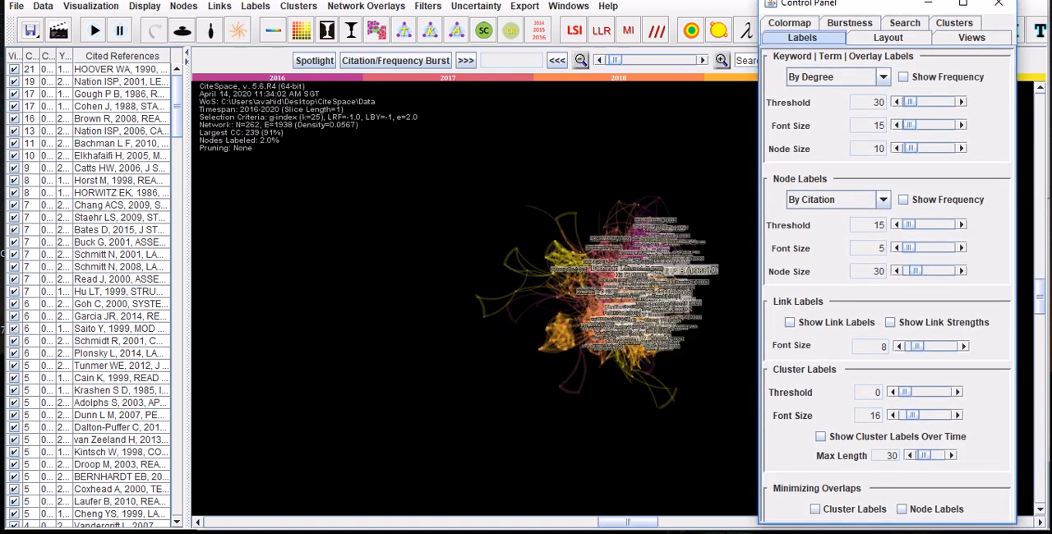
left_click_drag(628, 0, 628, 4)
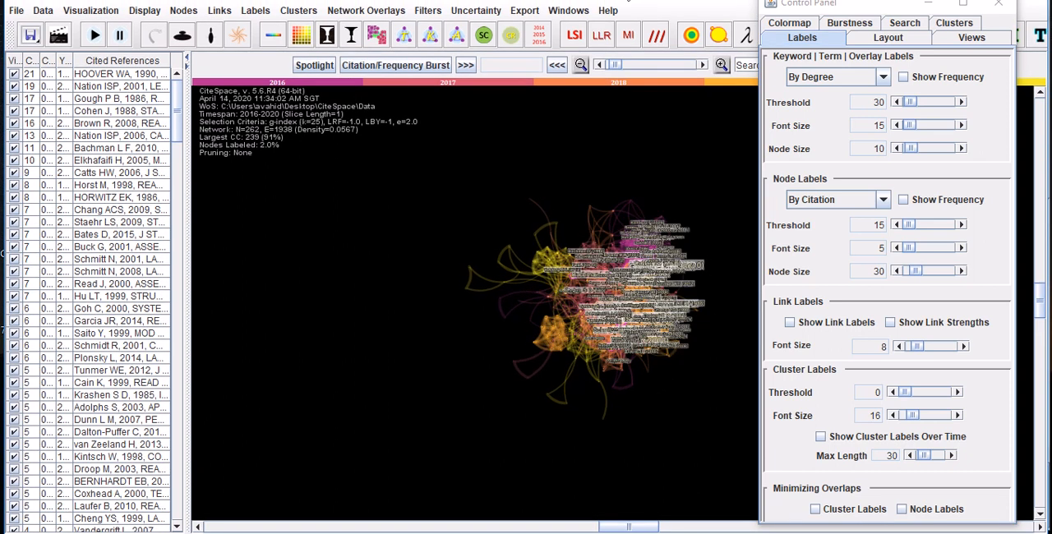
left_click(934, 6)
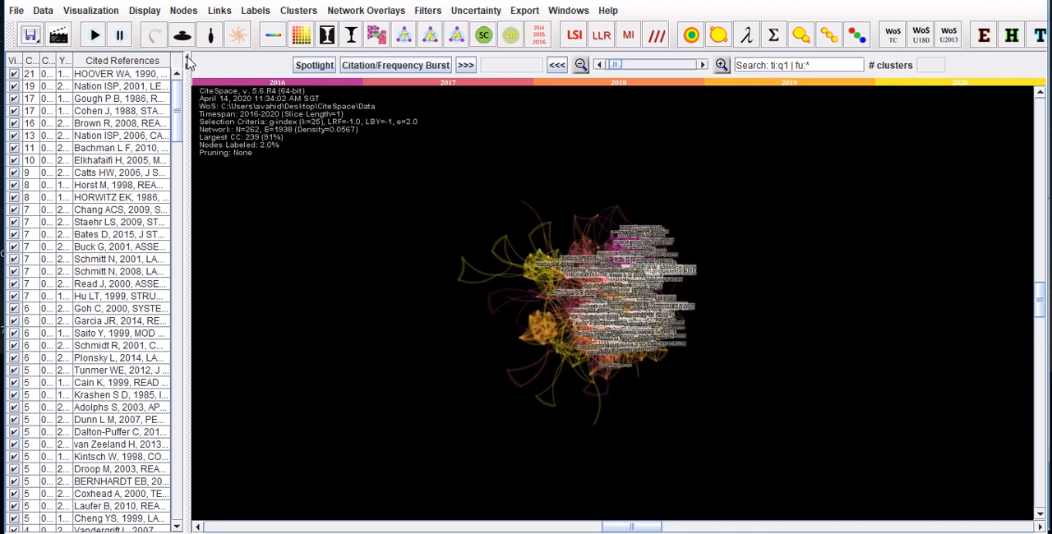
left_click(187, 59)
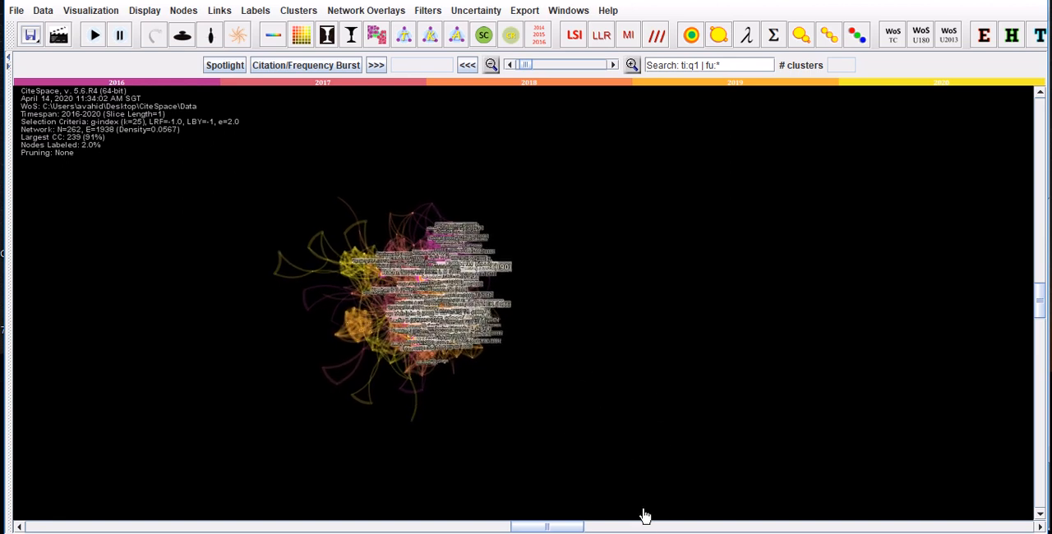
Bring back the Control Panel, move it fully into view, close it, and reopen it for the network visualization.
key("alt+Tab")
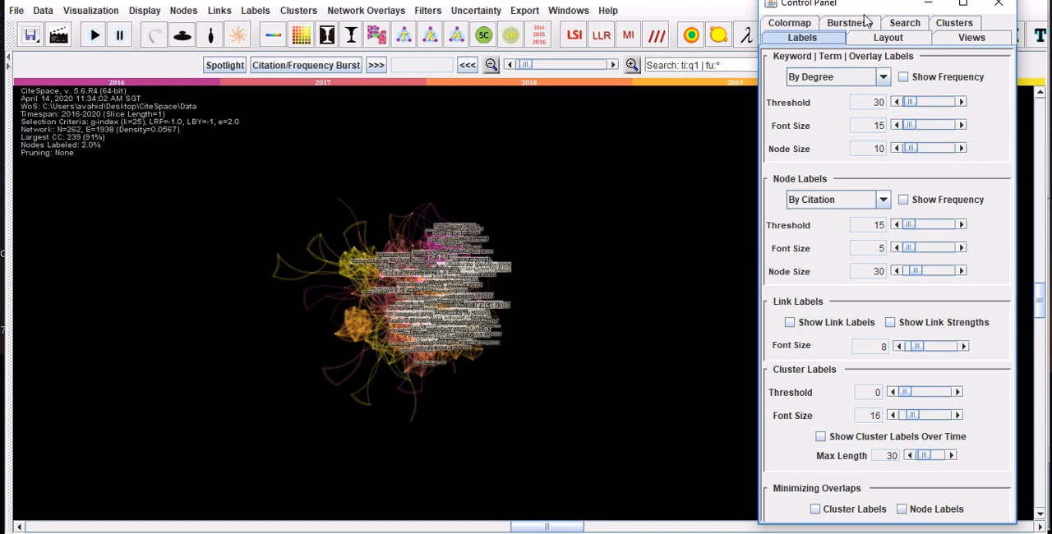
left_click_drag(866, 8, 840, 30)
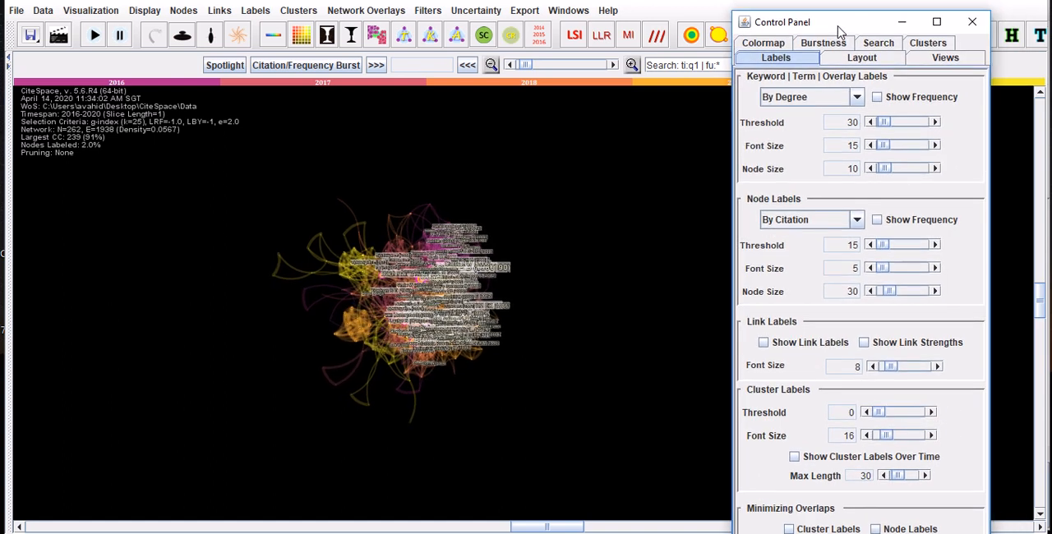
left_click(972, 29)
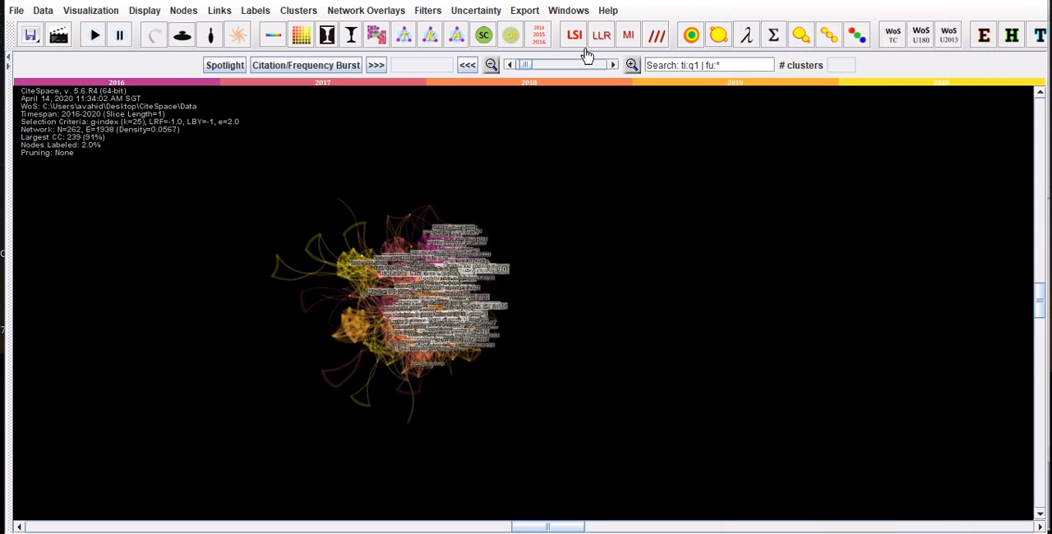
left_click(571, 15)
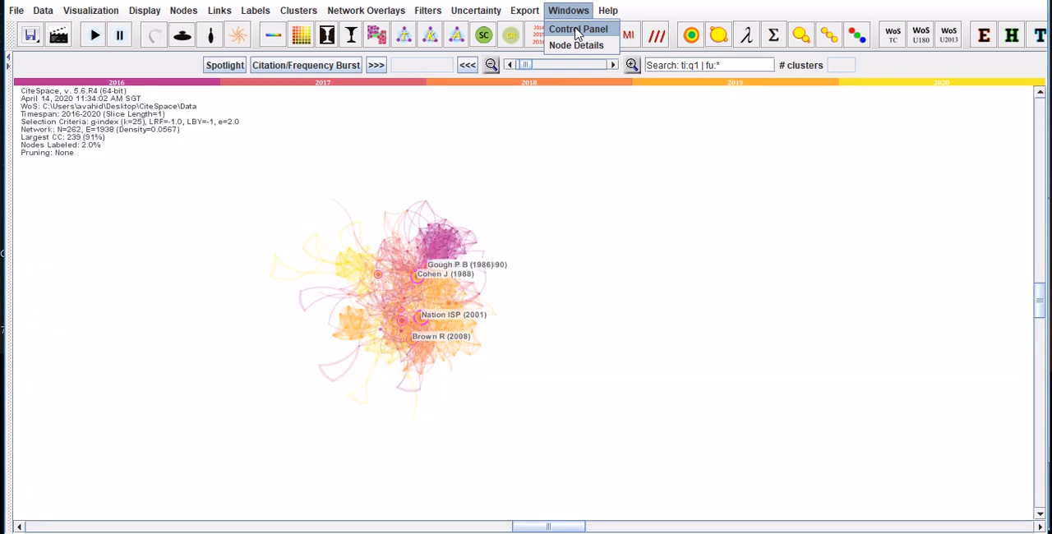
left_click(578, 30)
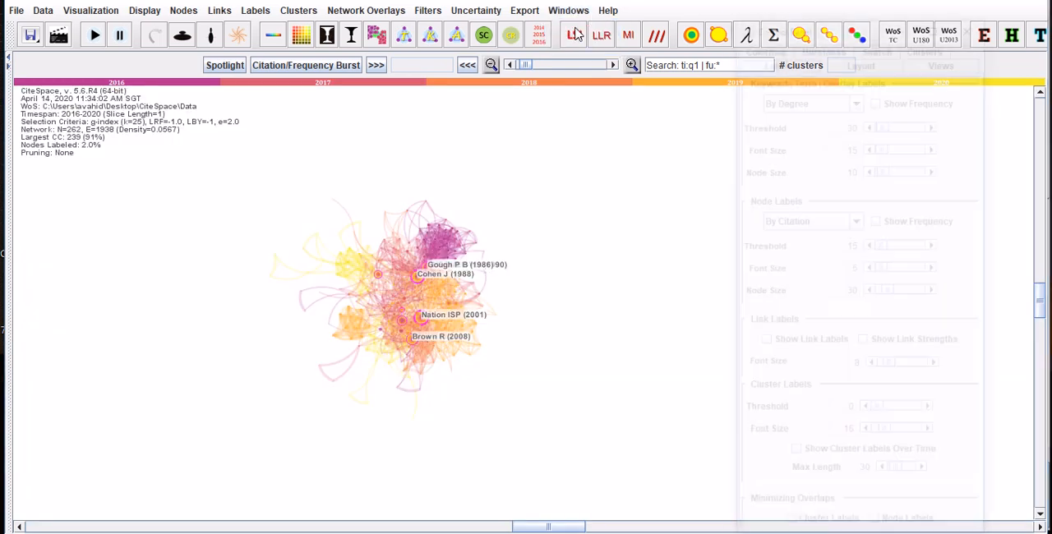